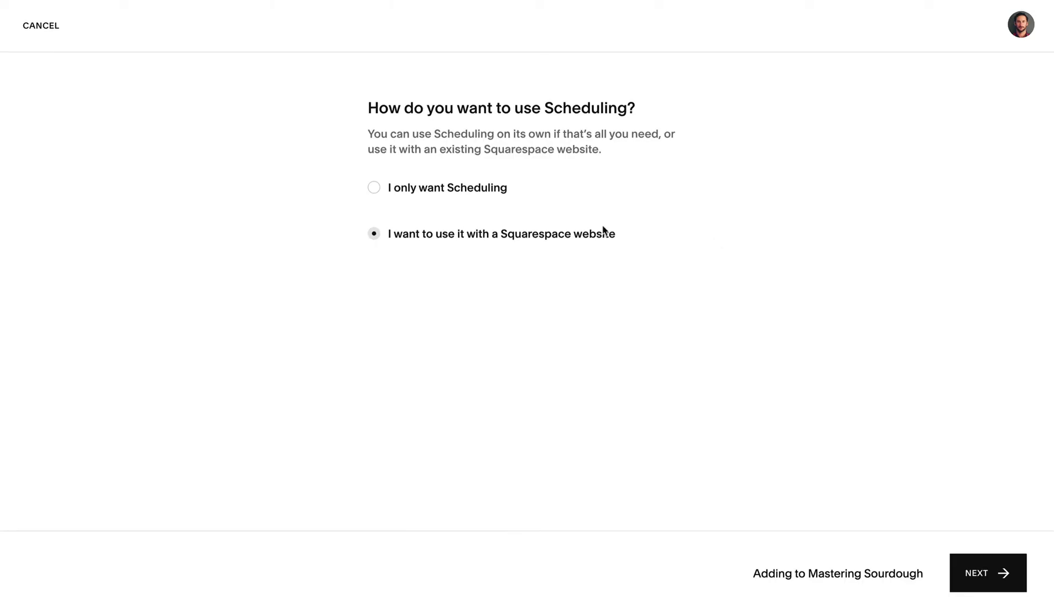
Choose standalone Scheduling, name the business 'Diane's Weekend Yoga' and set the industry to Yoga.
click(466, 188)
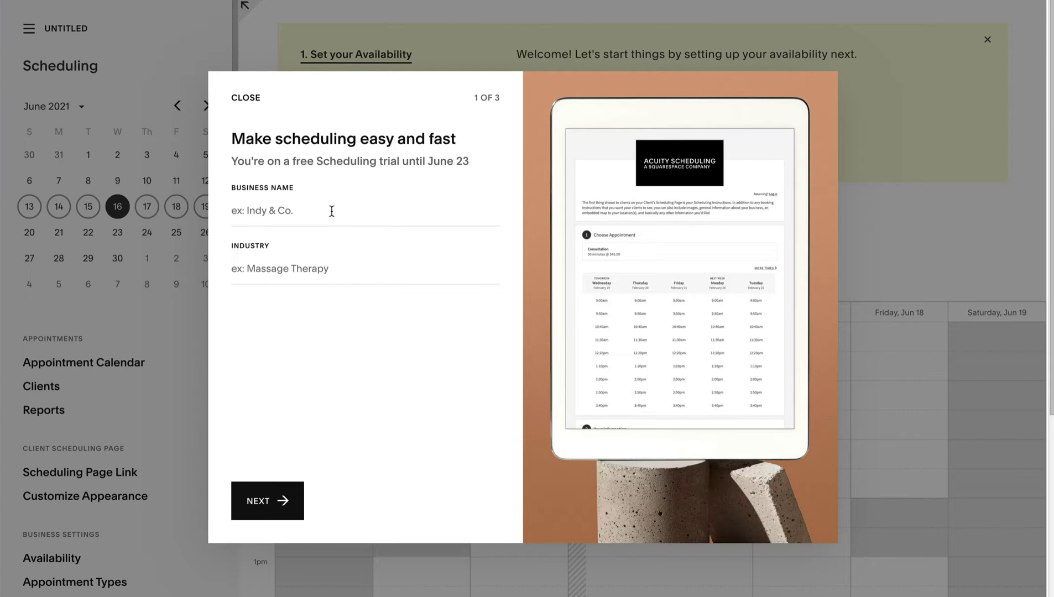
click(294, 192)
text(Diane's Weekend Yoga)
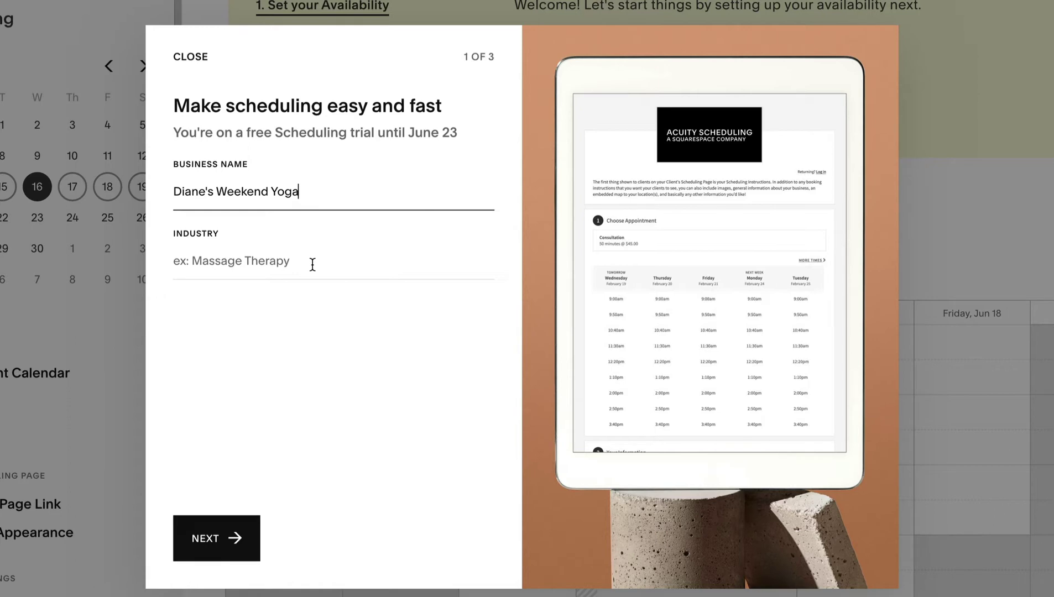
click(310, 263)
text(Yoga)
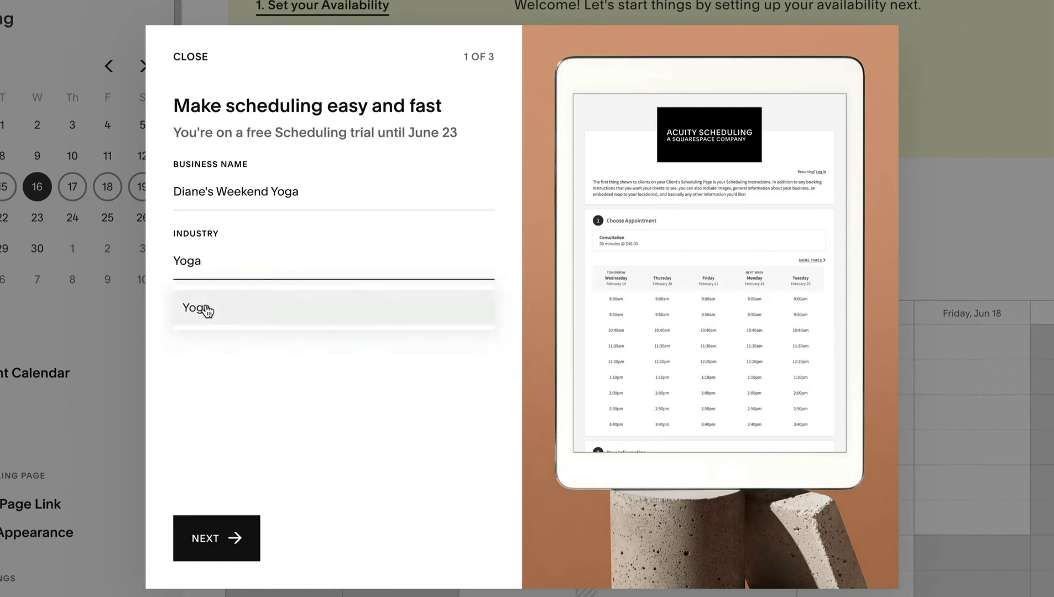
click(203, 307)
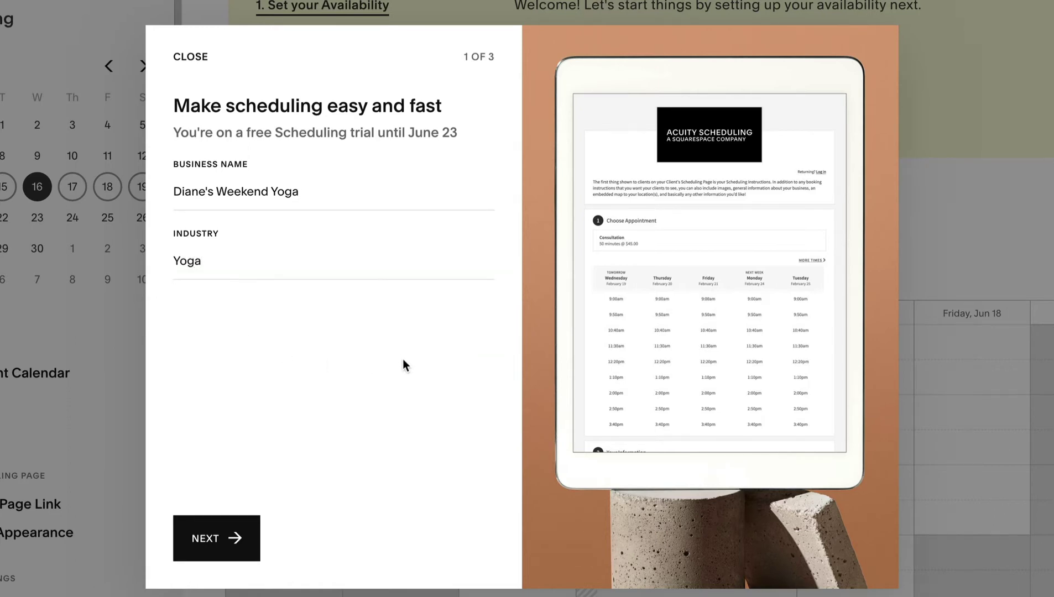
Create the 'Yoga Class' appointment type priced at $20 with a 60-minute duration.
click(231, 538)
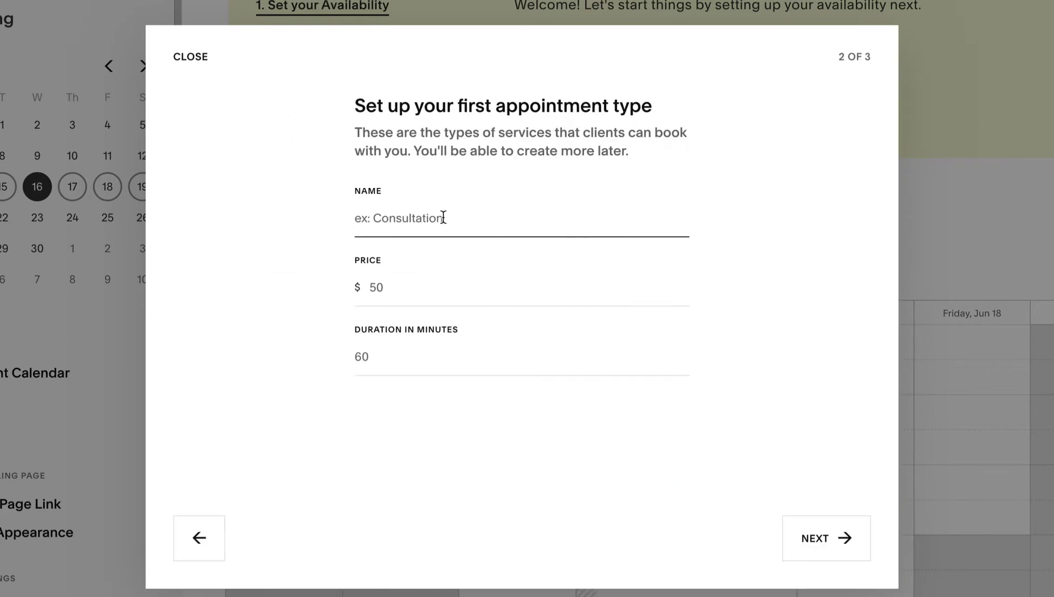
text(Yoga Class)
click(431, 288)
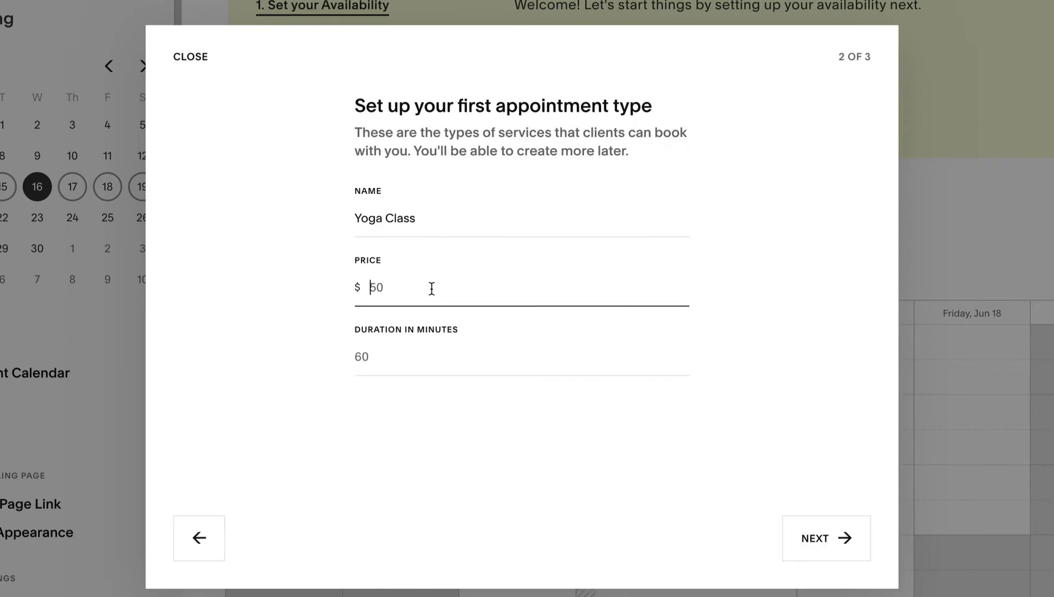
text(20)
click(424, 357)
text(60)
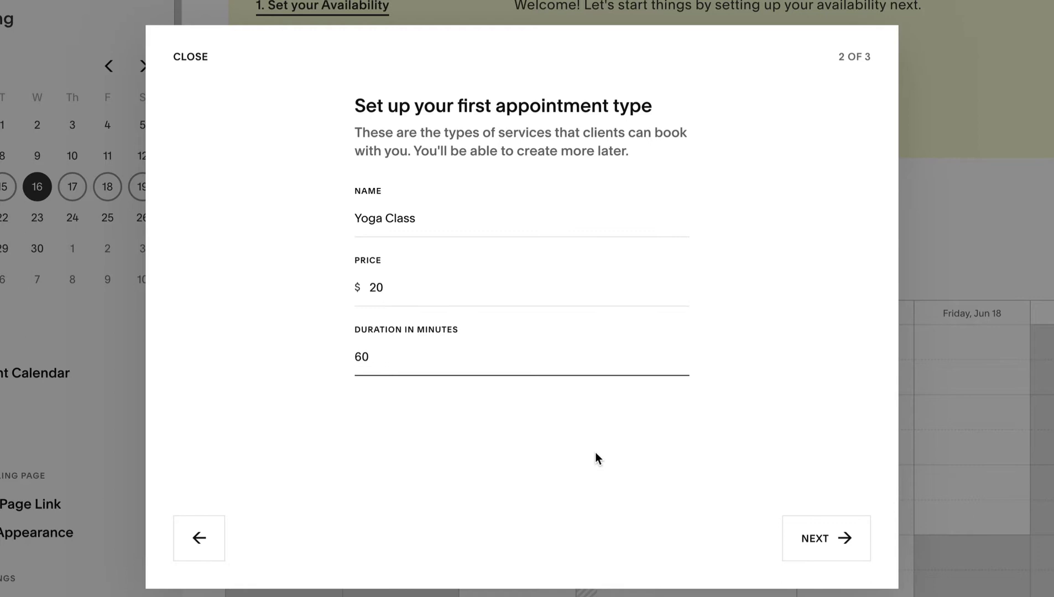
Make Sundays and Saturdays available starting at 9am and finish the setup steps.
click(850, 537)
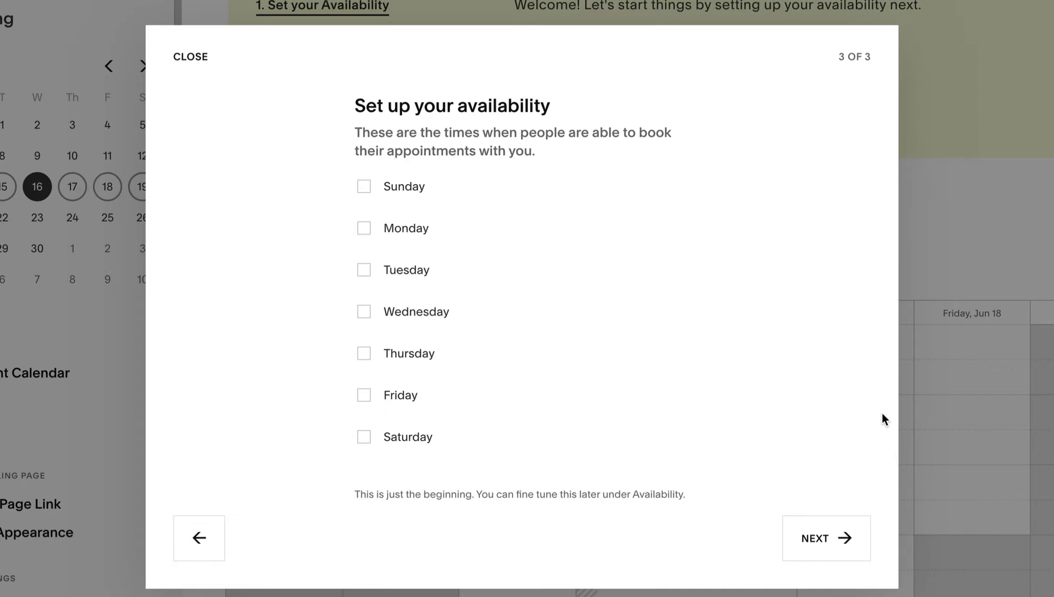
click(364, 187)
click(635, 186)
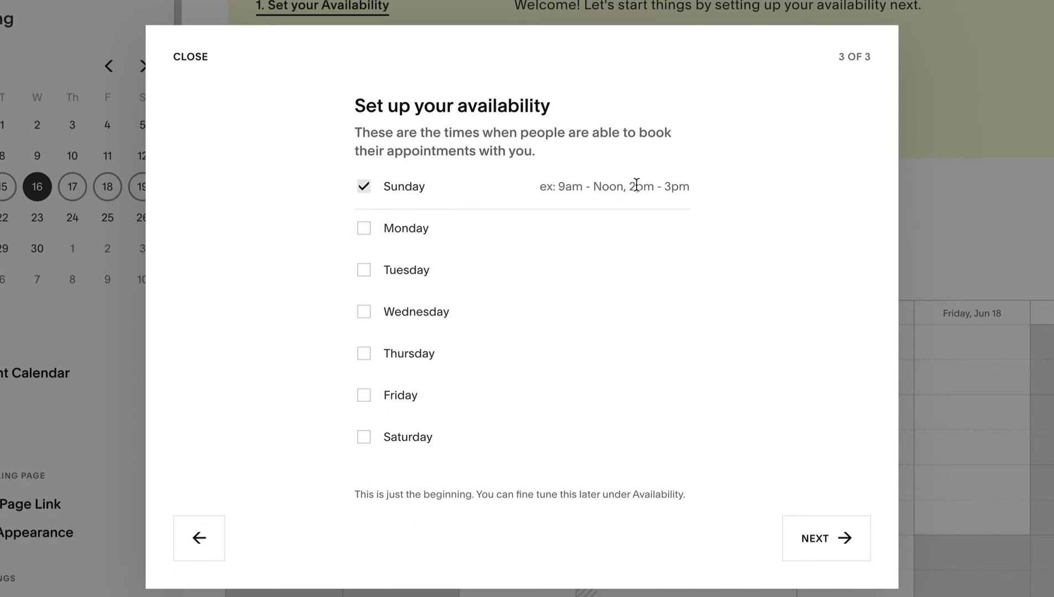
text(9am)
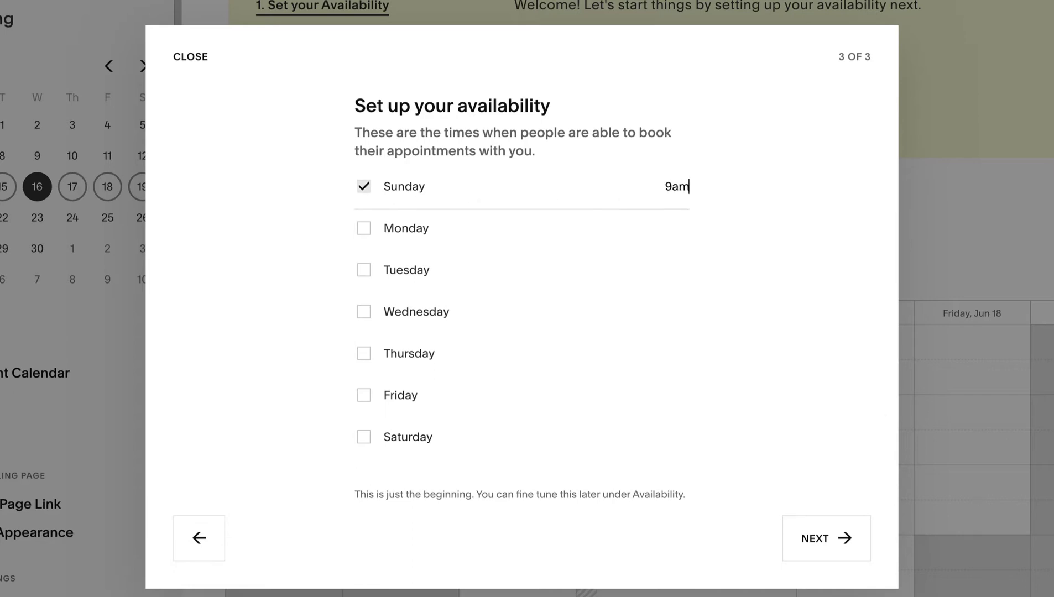
click(365, 439)
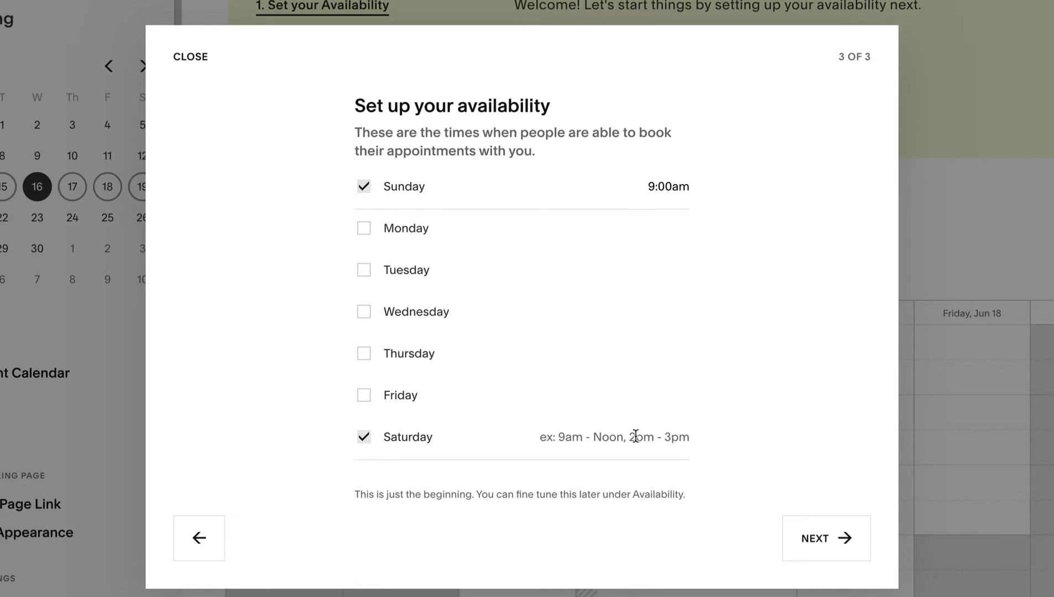
text(9am)
click(805, 440)
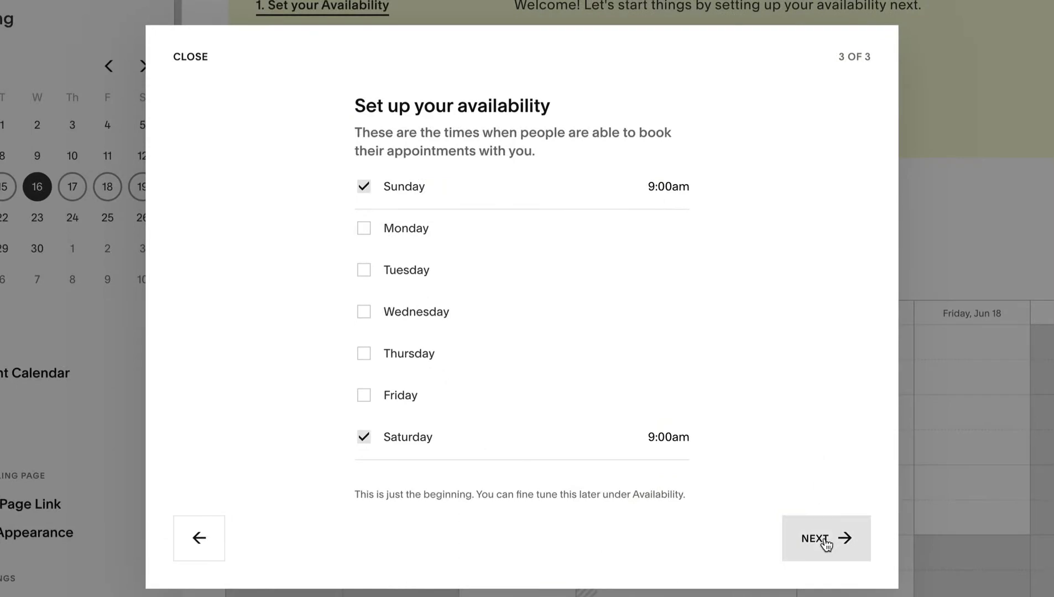
click(831, 539)
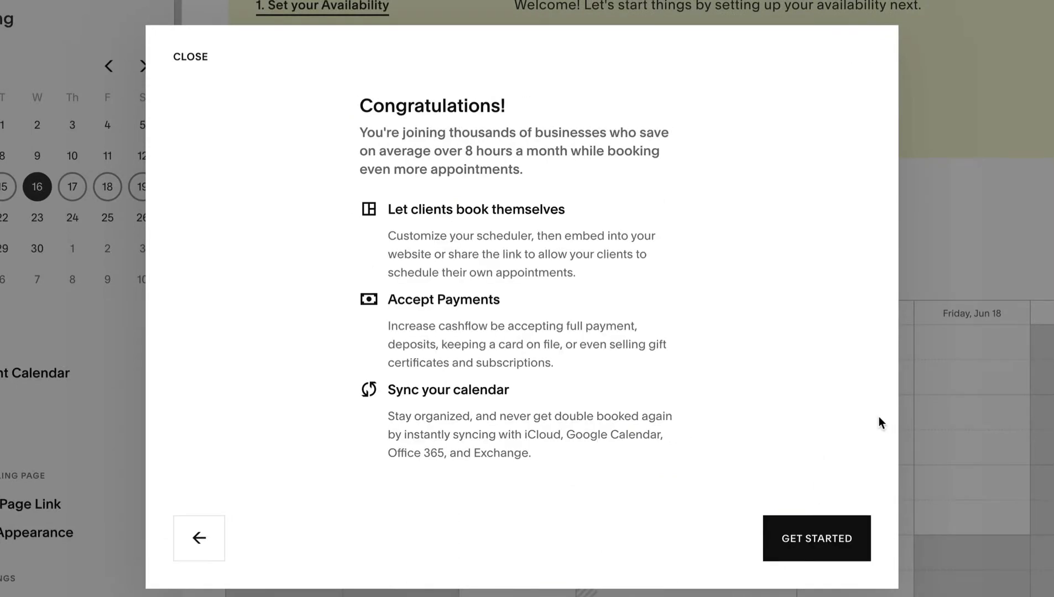
Name the calendar 'Diane's Weekend Yoga' and describe one-hour classes capped at 6 students.
click(828, 532)
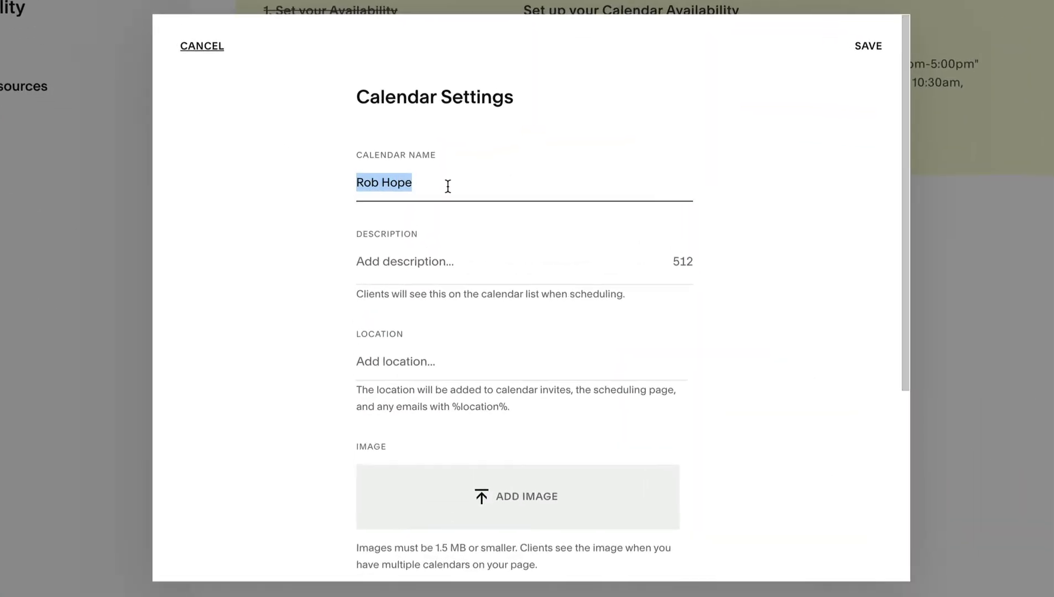
text(Diane's Weekend Yoga)
click(443, 269)
text(Classes are one hour in length and capped at 6 students to ensure an intimate session. I look forward to teaching you Yoga over the weekend!)
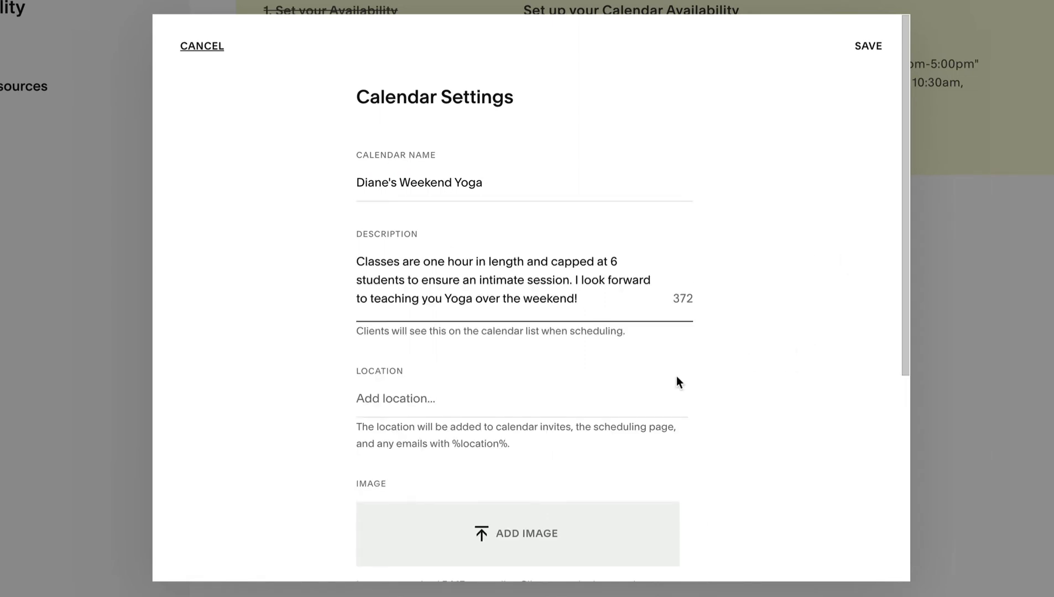
Set the calendar location to Remote and add an e-mail address for booking notifications.
click(501, 404)
text(Remote)
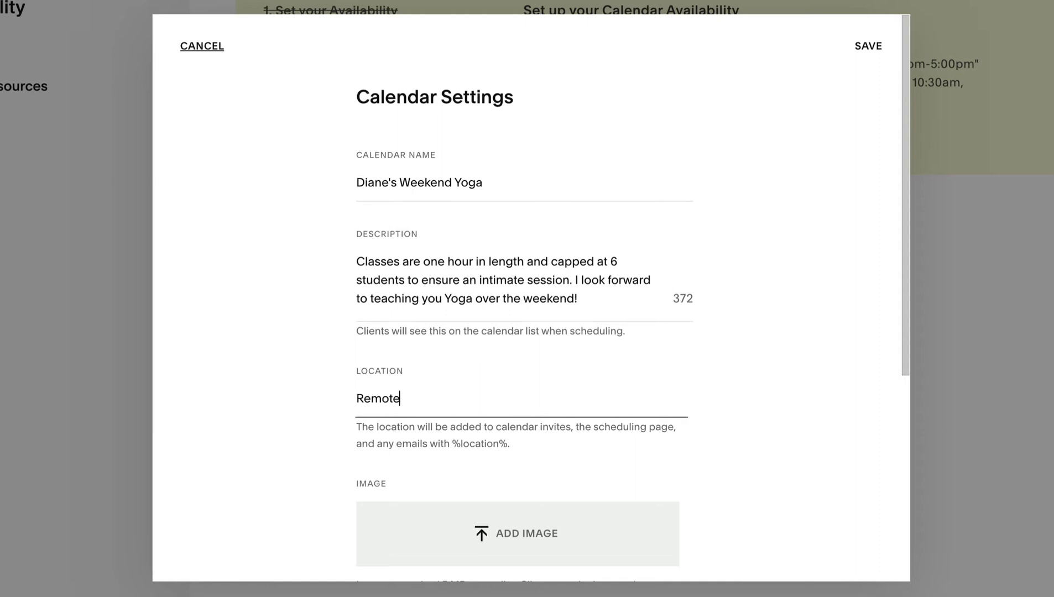
click(815, 384)
scroll(817, 384, down, 3)
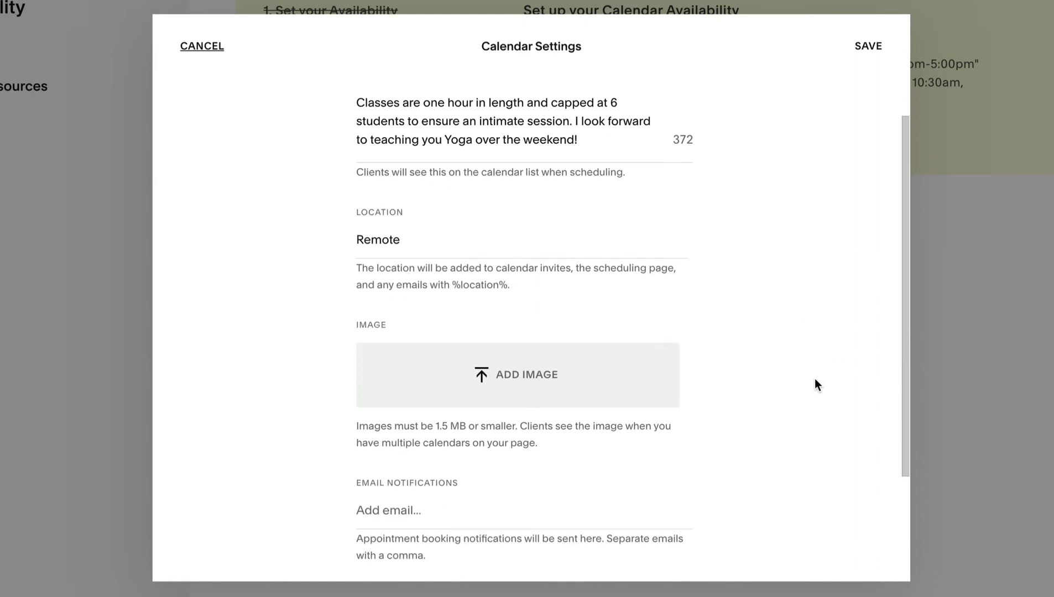
scroll(815, 379, down, 2)
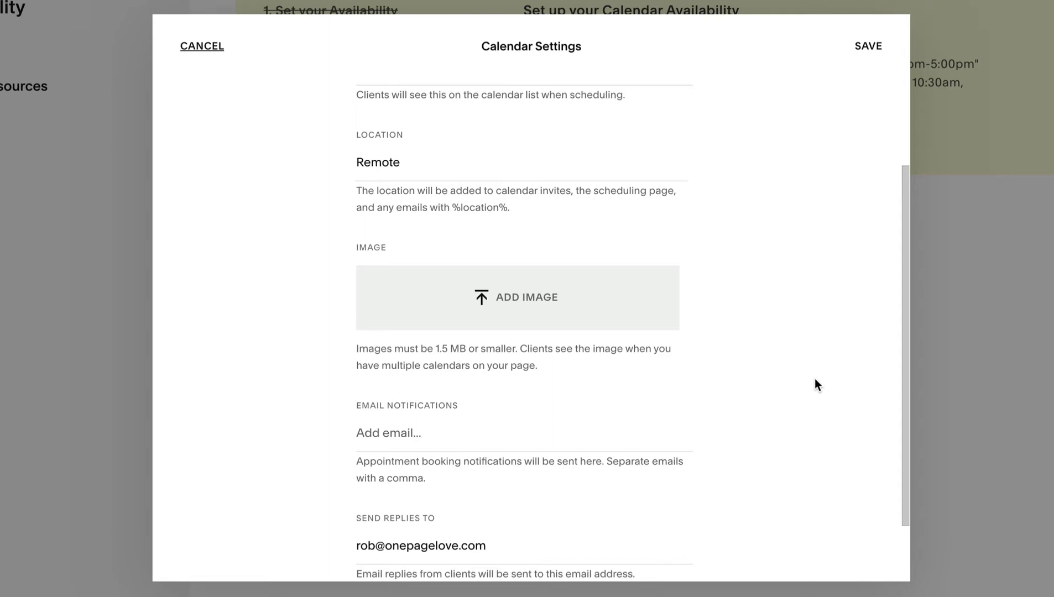
scroll(817, 384, down, 2)
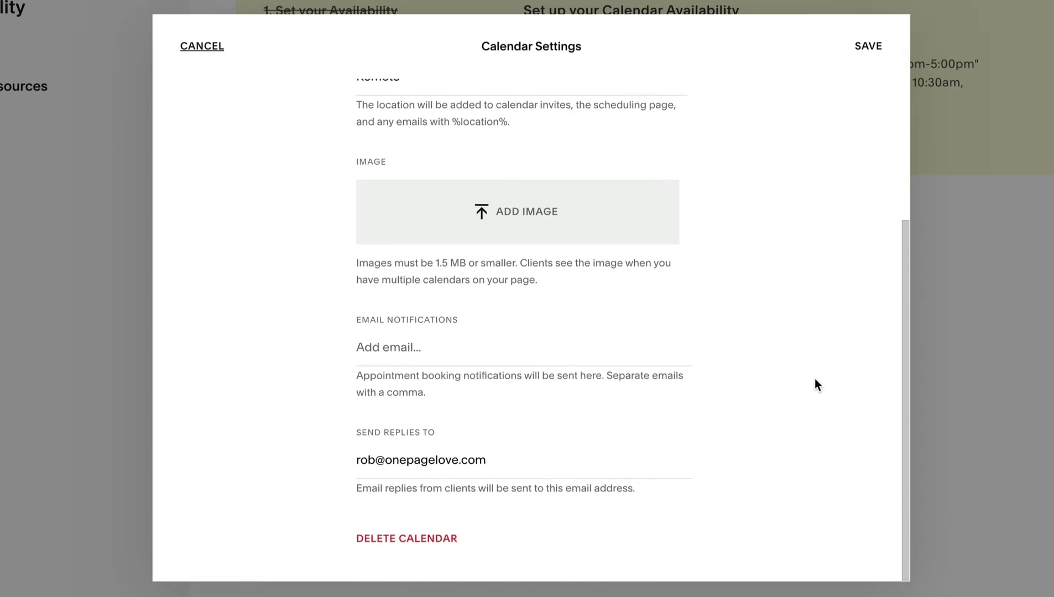
click(536, 352)
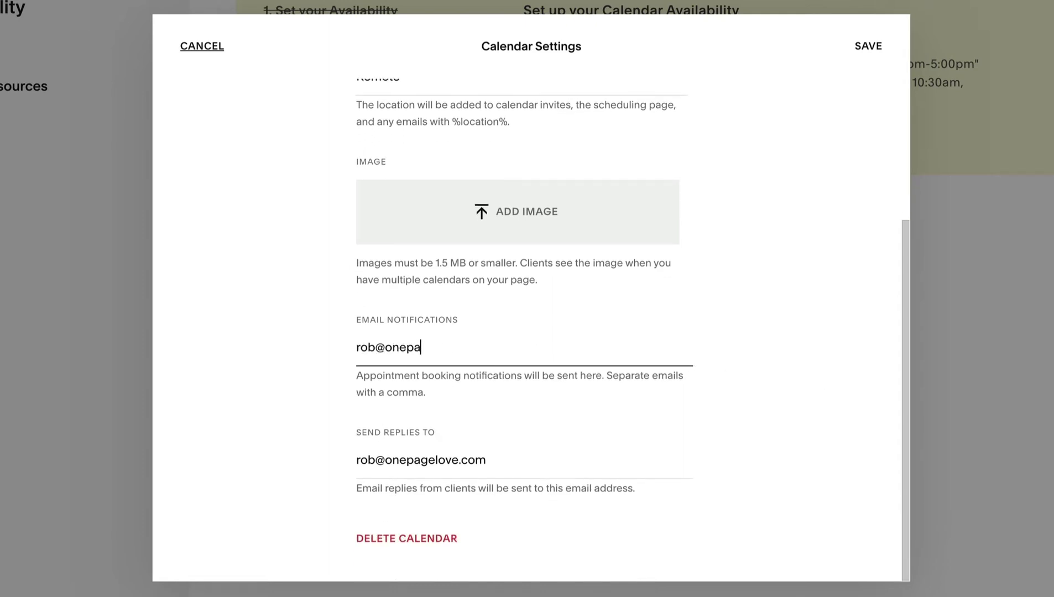
click(797, 356)
scroll(789, 401, up, 7)
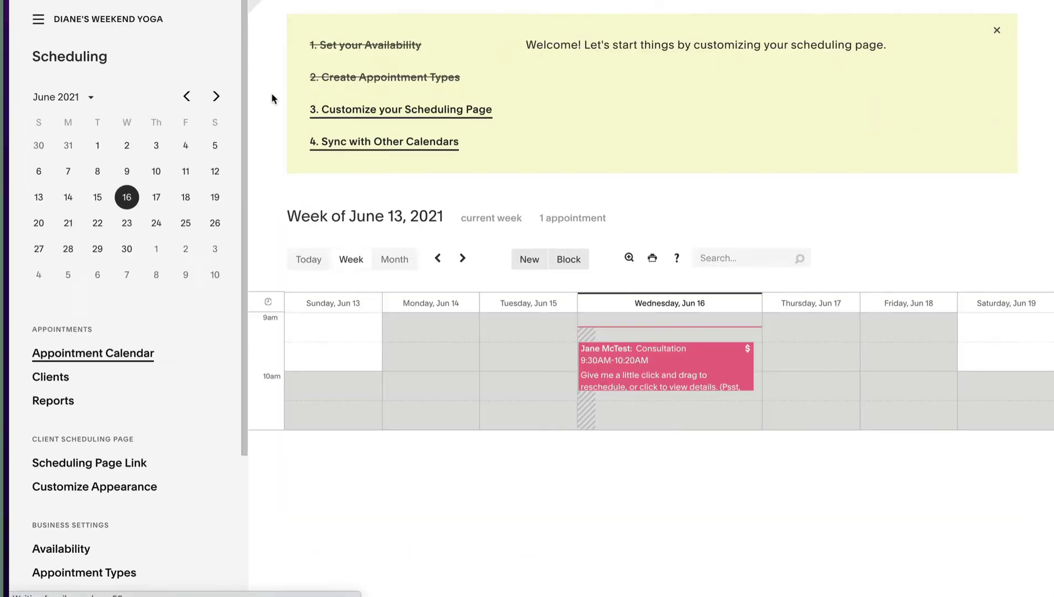
Edit Yoga Class into a group event with a maximum of 6 people and save it.
scroll(224, 106, down, 4)
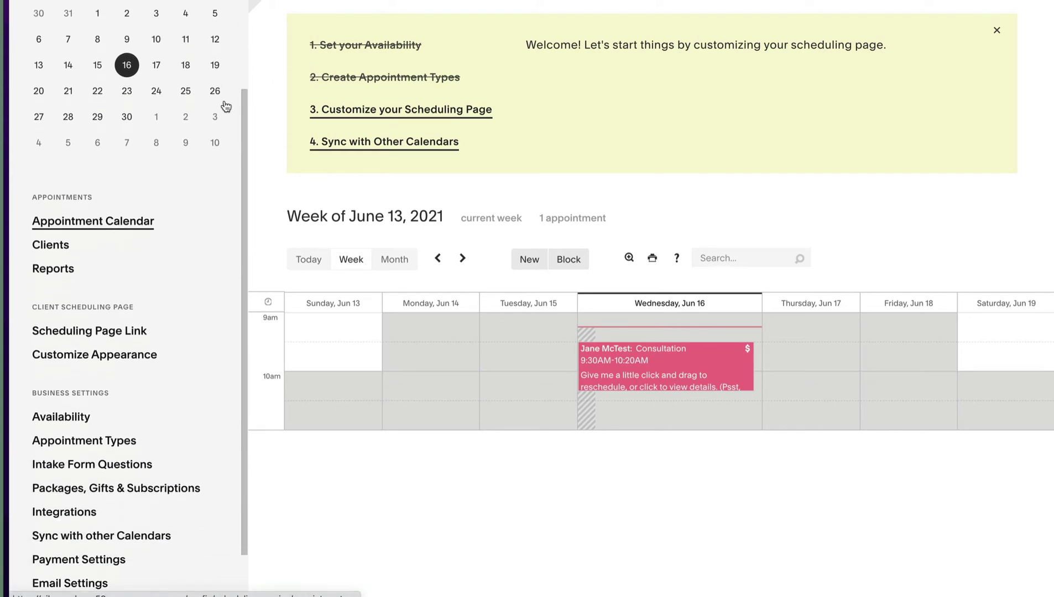
click(122, 386)
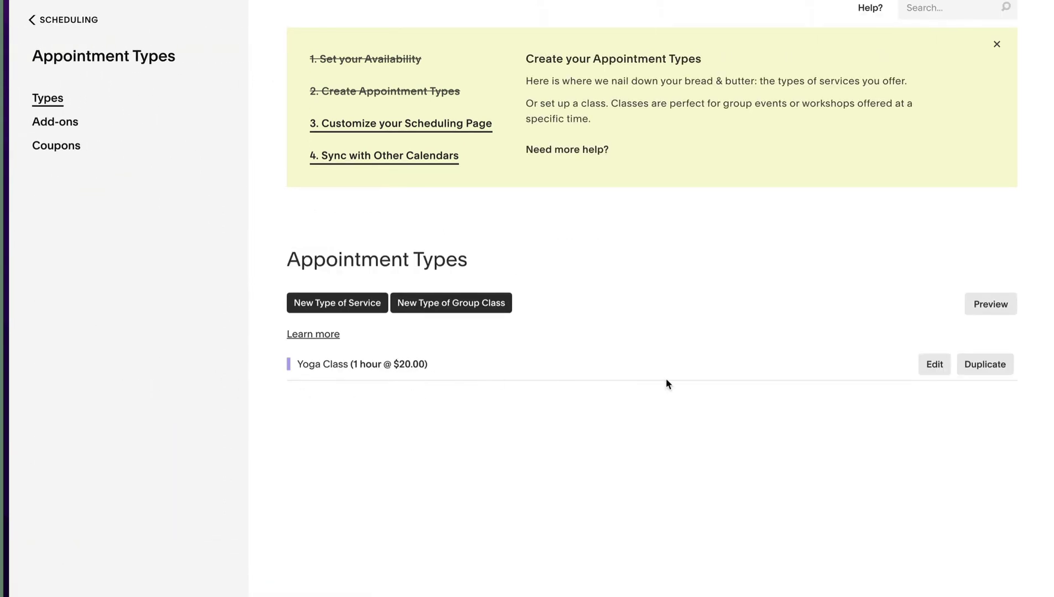
click(942, 370)
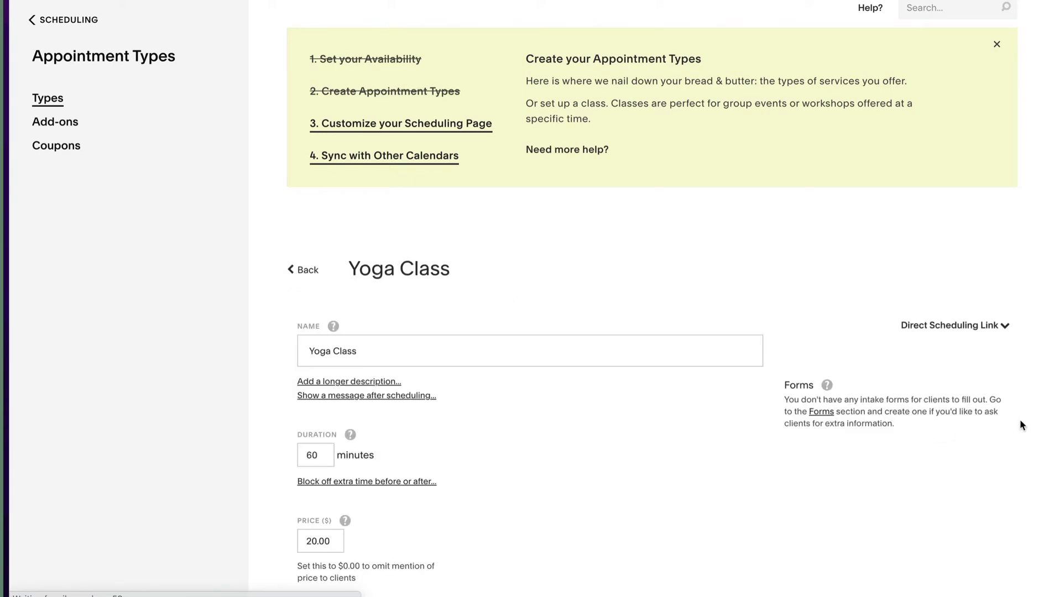
scroll(711, 439, down, 5)
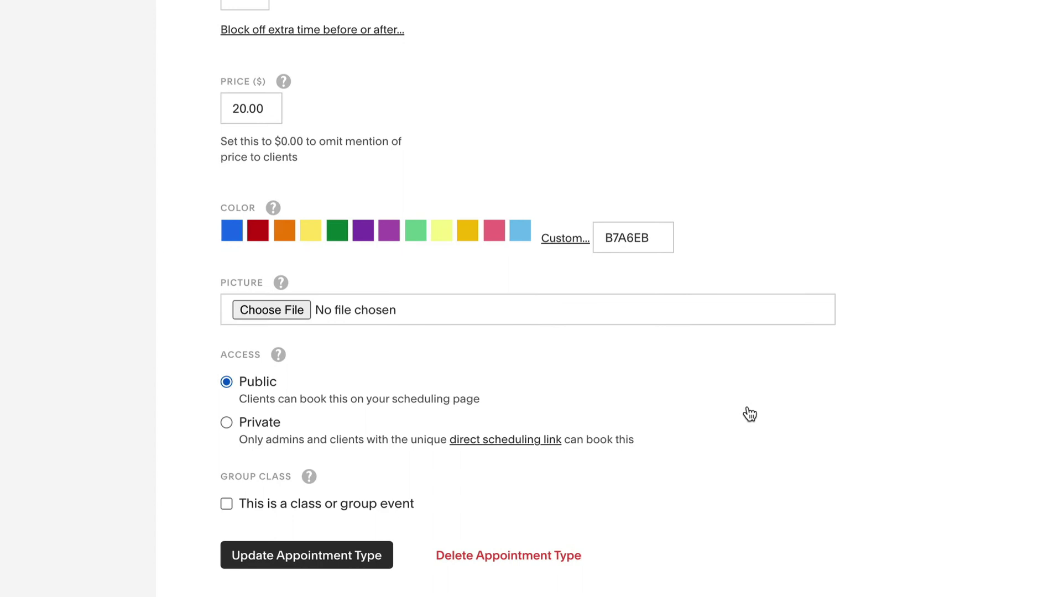
click(227, 505)
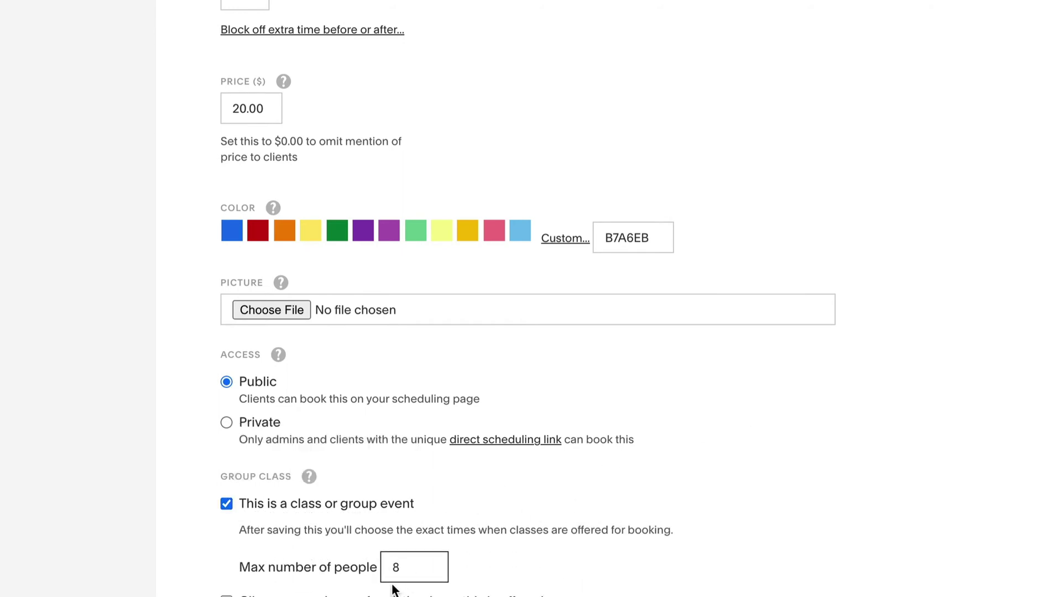
drag(403, 567, 378, 567)
text(6)
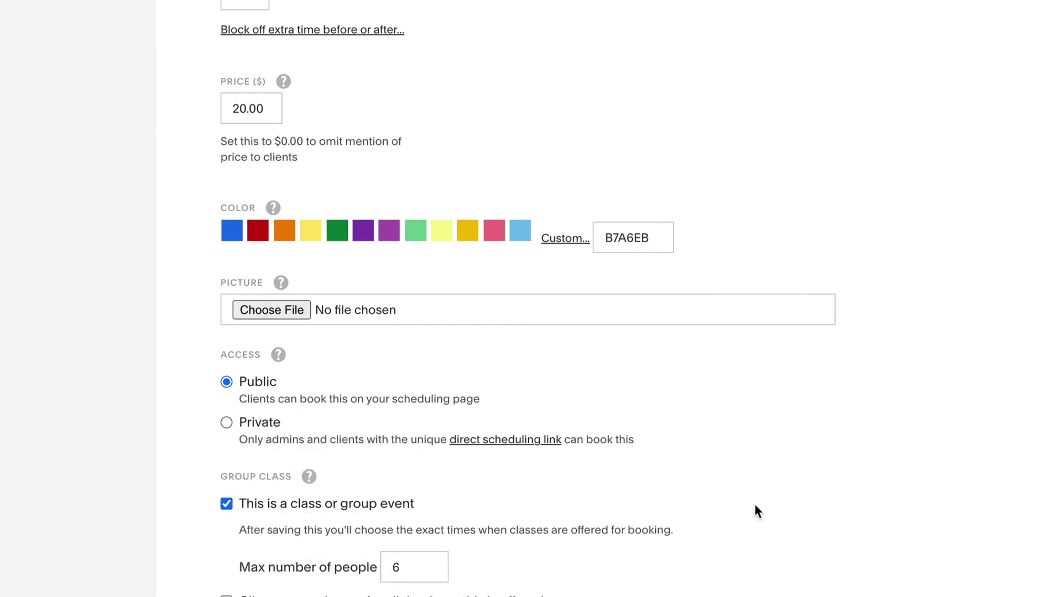
scroll(750, 501, down, 1)
scroll(748, 501, down, 1)
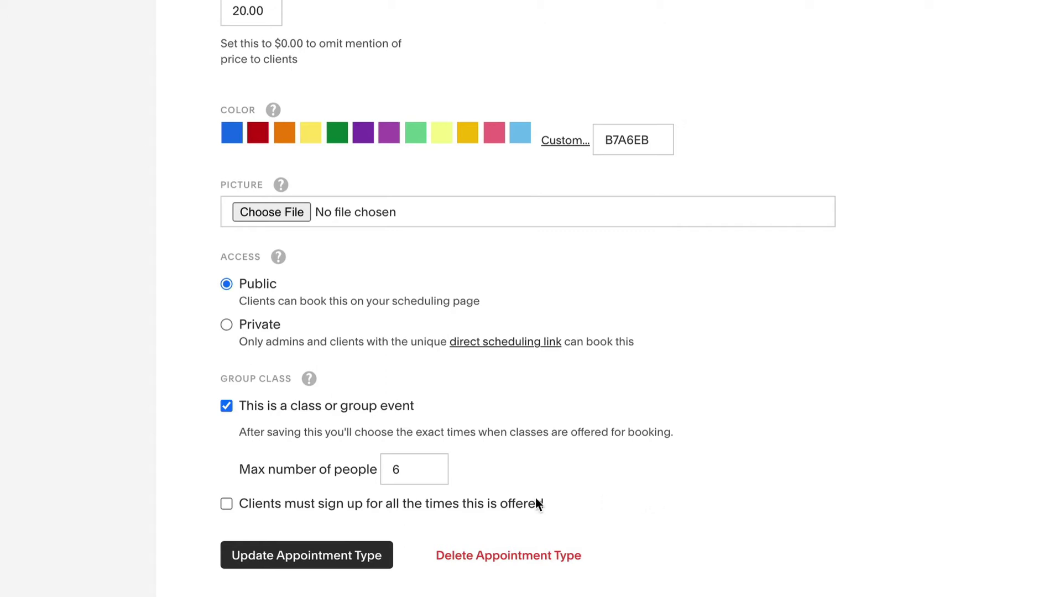
click(346, 555)
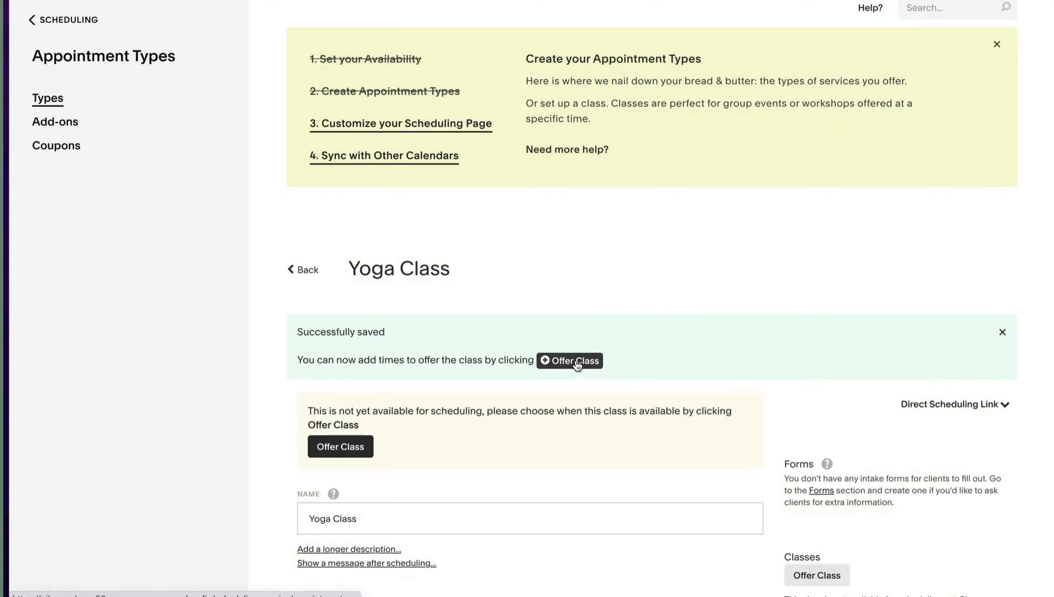
Offer Yoga Class at 9am every Saturday for 8 weeks starting June 19, 2021.
click(577, 366)
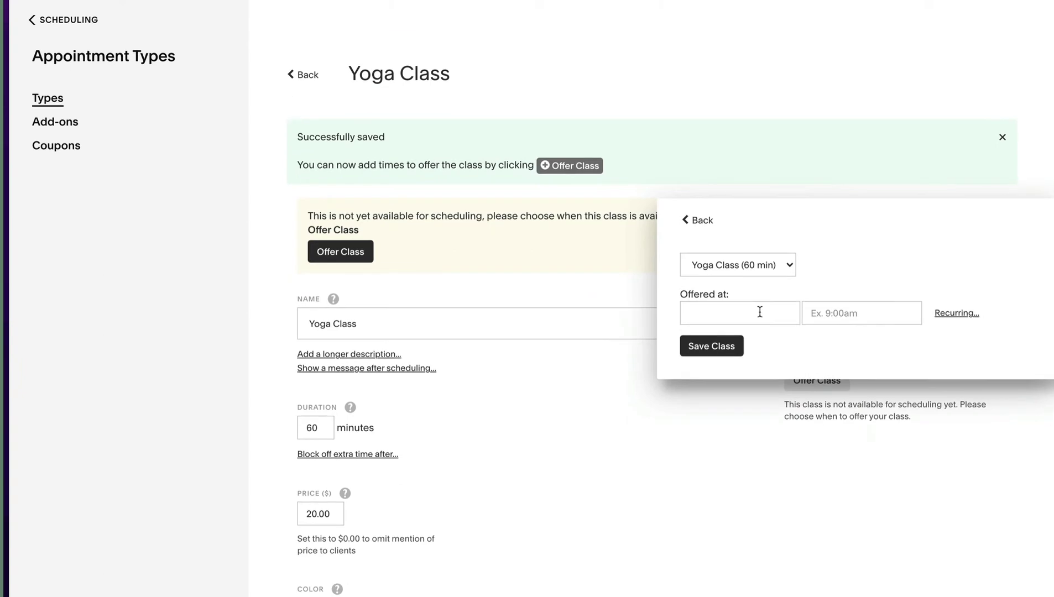
click(761, 313)
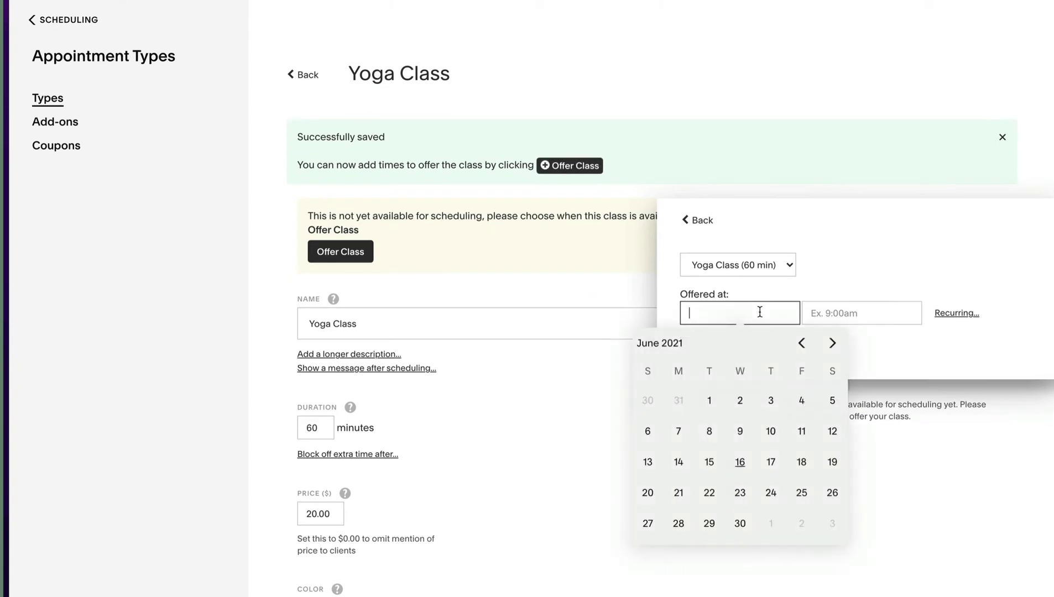
click(831, 463)
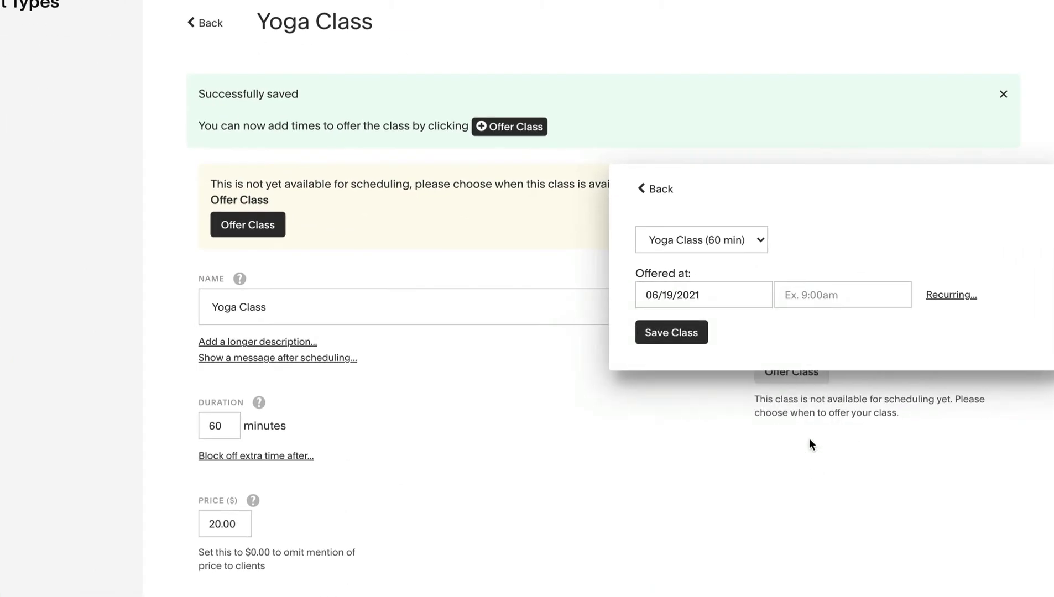
click(828, 293)
text(9am)
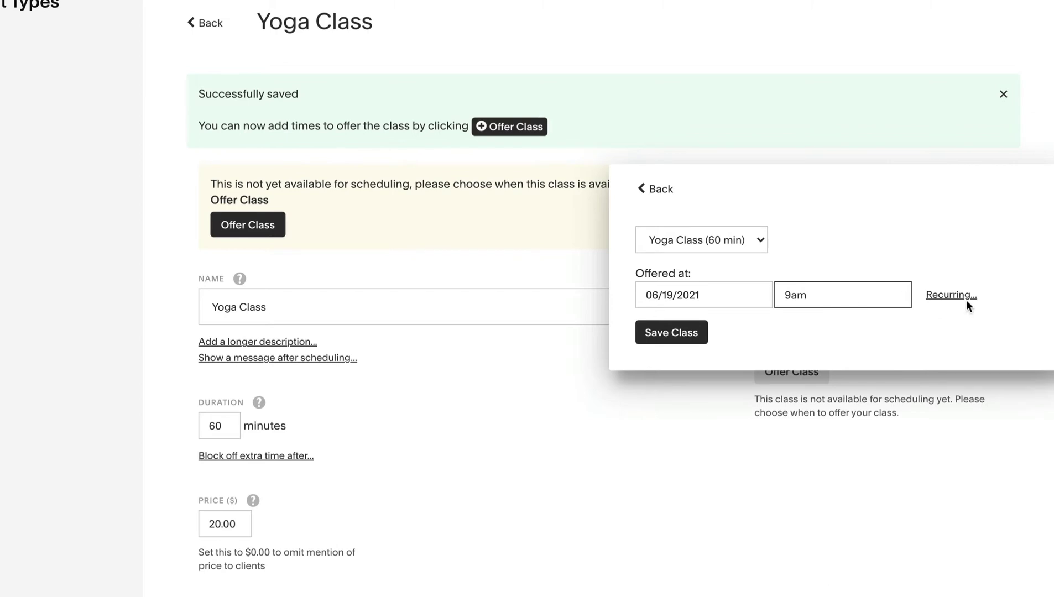
click(967, 298)
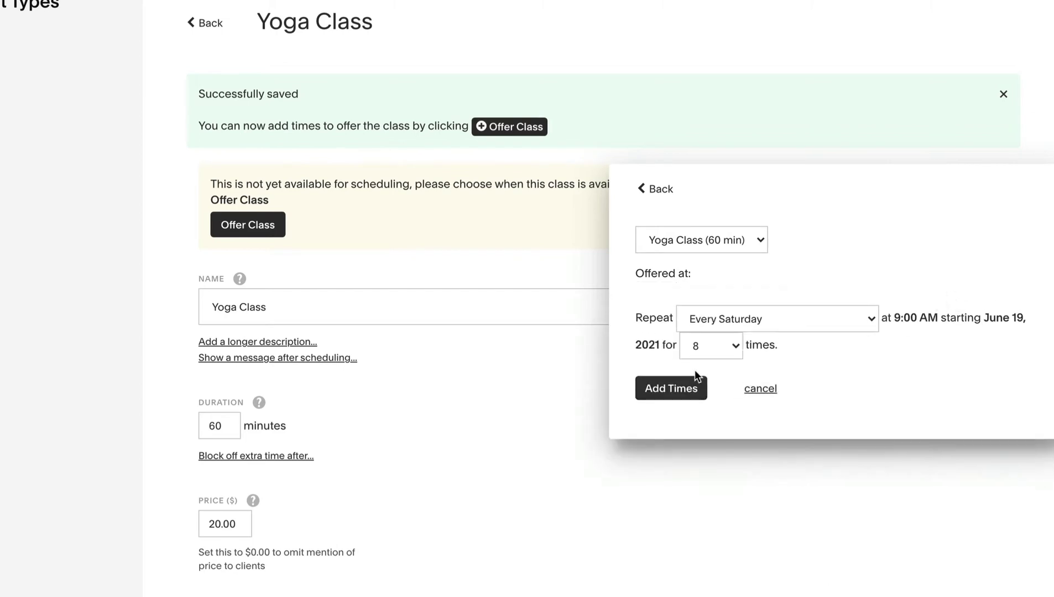
click(729, 347)
click(729, 347)
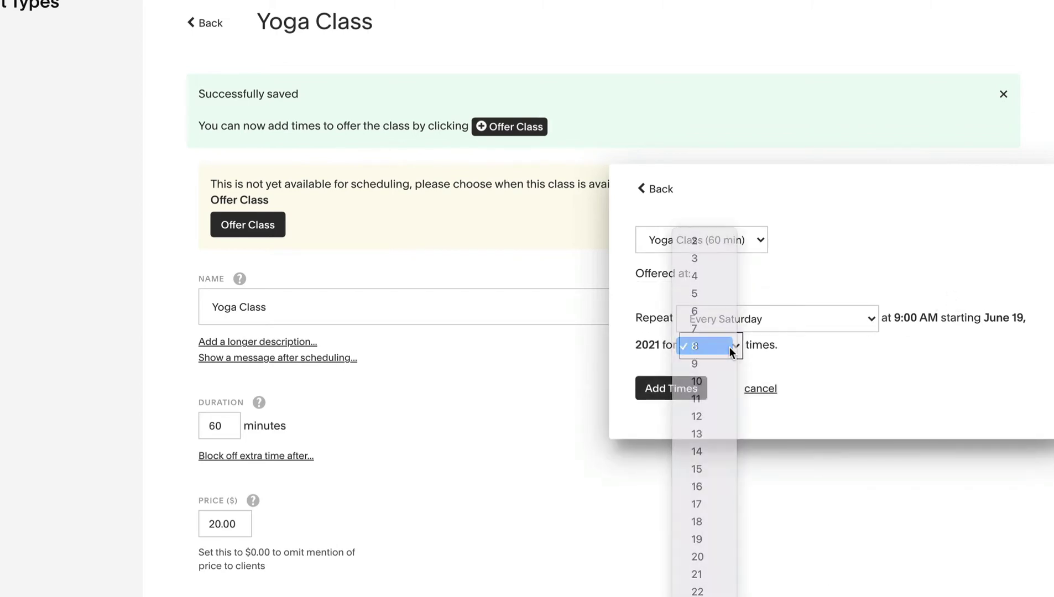
click(809, 352)
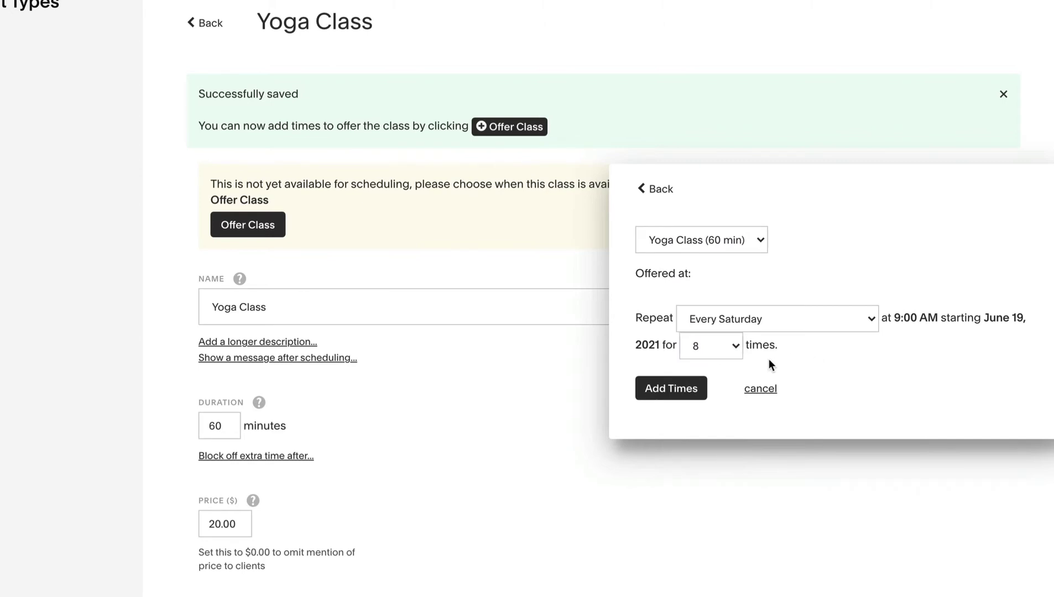
click(681, 394)
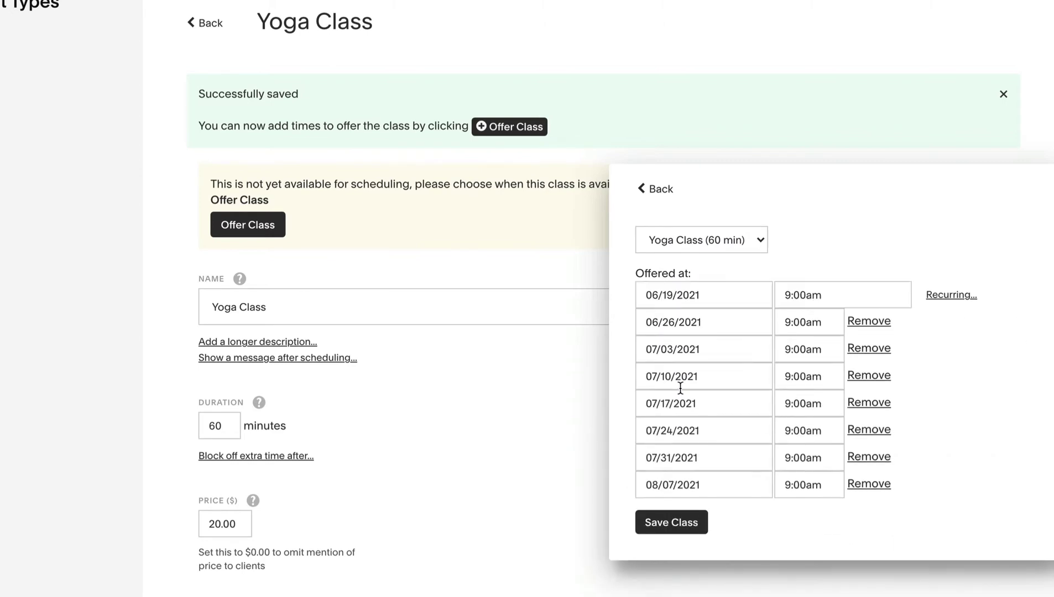
click(669, 523)
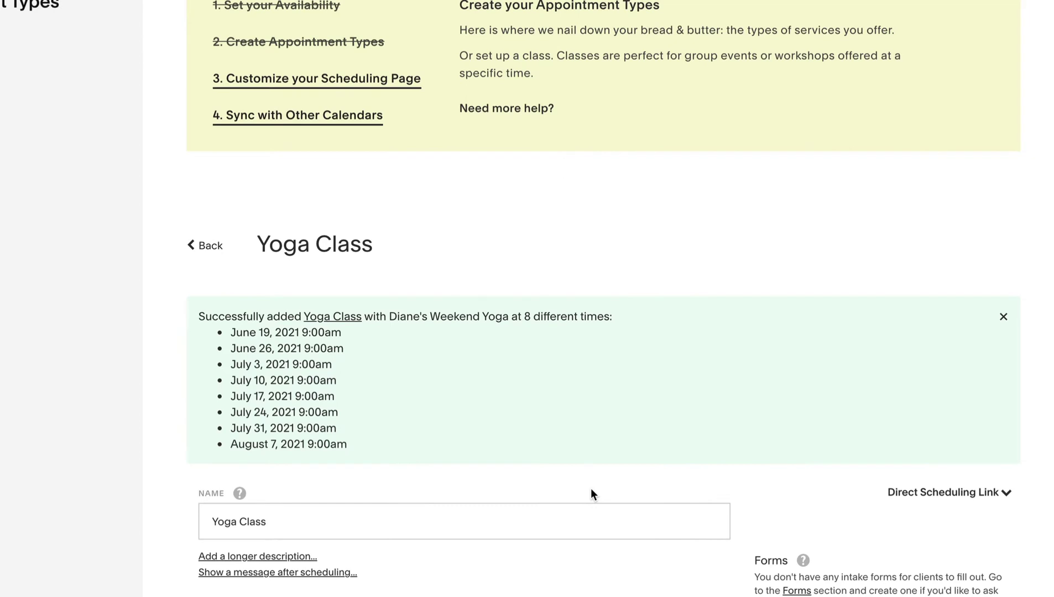
scroll(687, 382, down, 1)
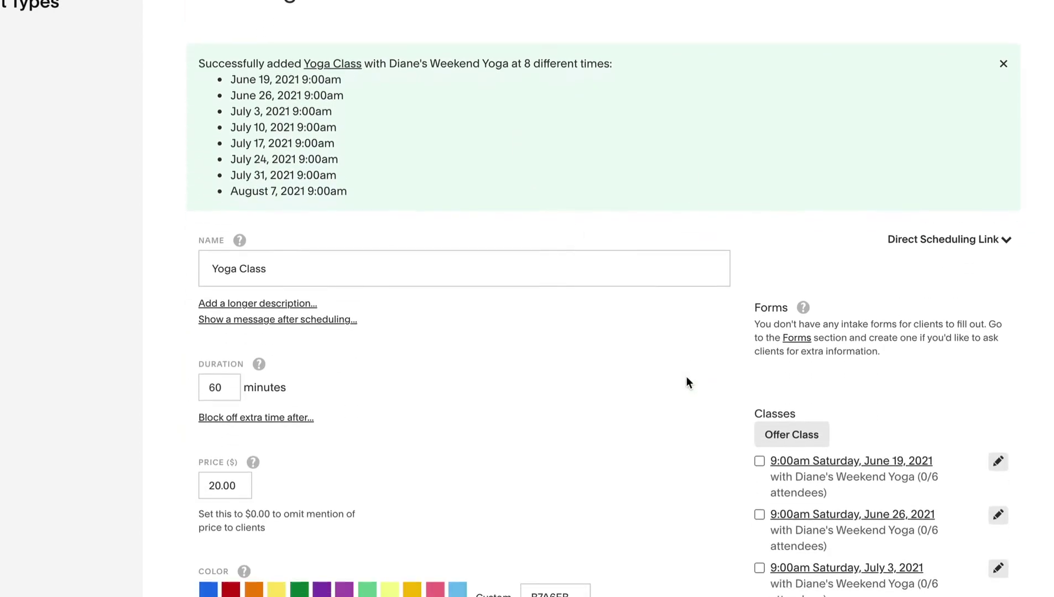
scroll(686, 376, down, 5)
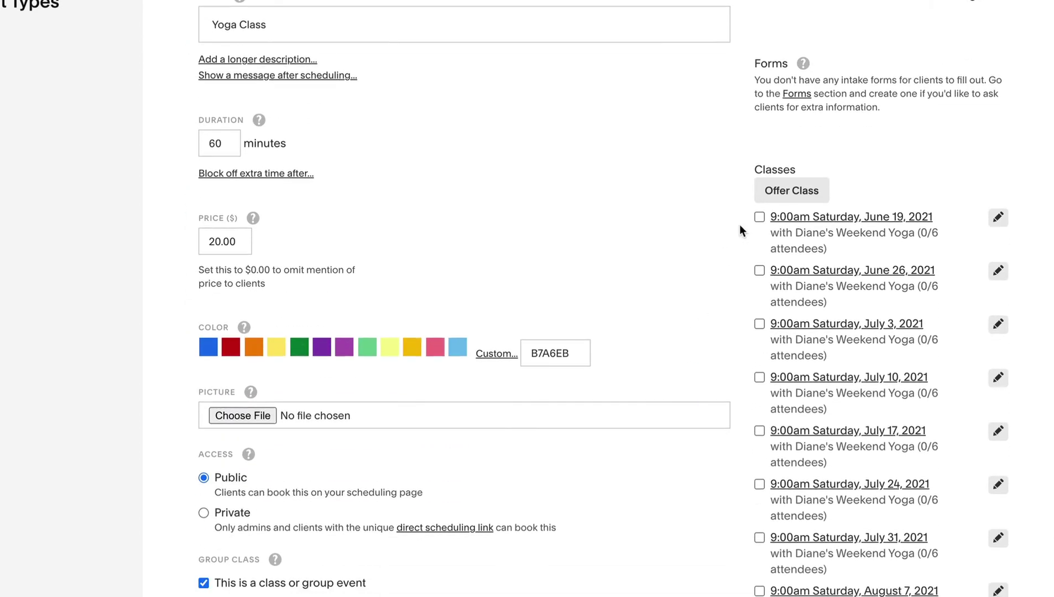
Add 9am Sunday Yoga Class sessions for 8 weeks starting June 20, 2021.
click(805, 193)
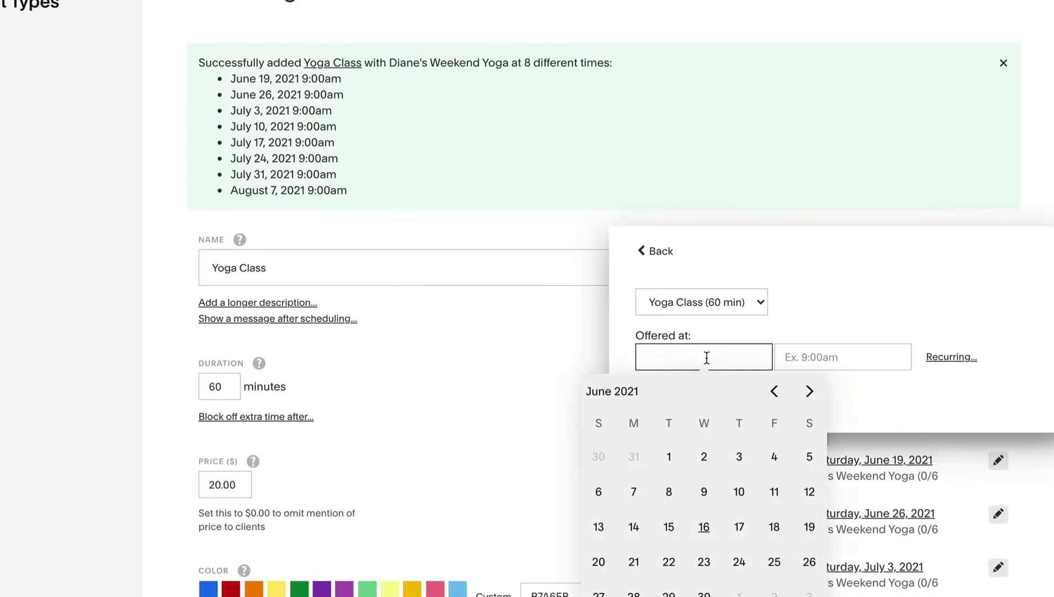
scroll(707, 374, down, 2)
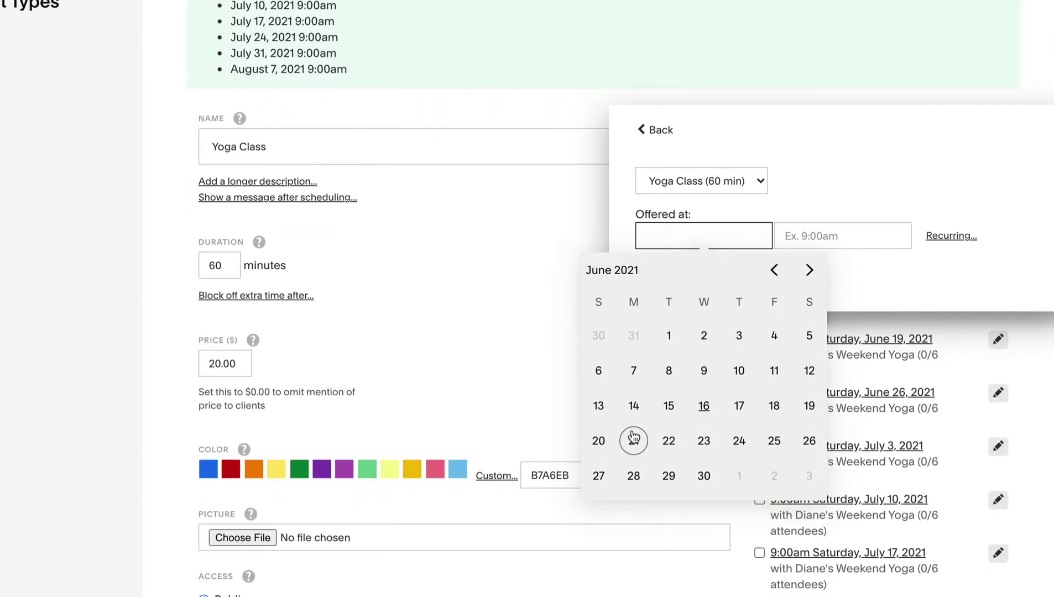
click(600, 440)
click(845, 234)
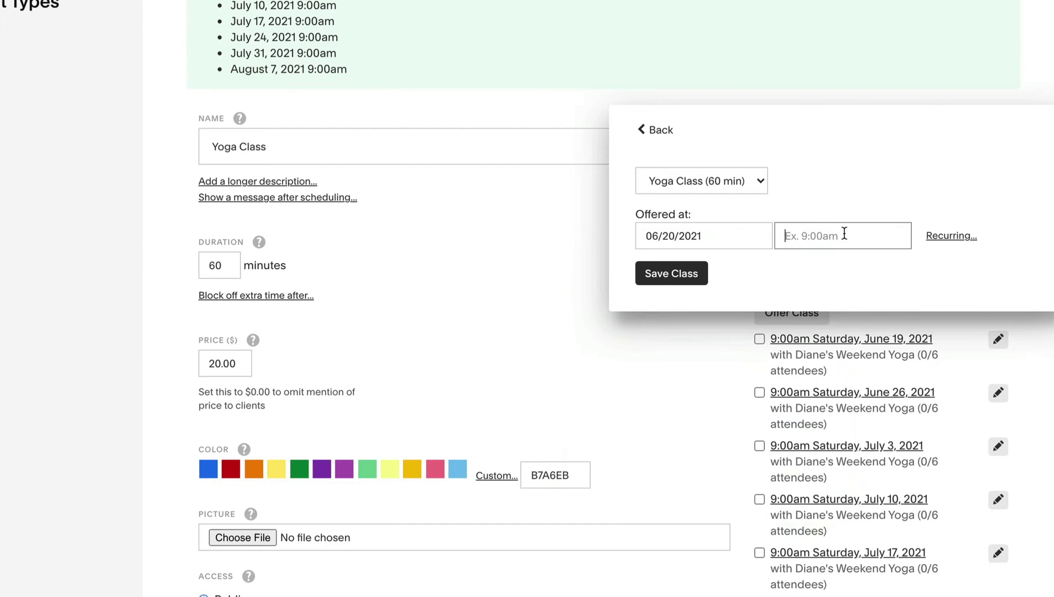
text(9am)
key(Return)
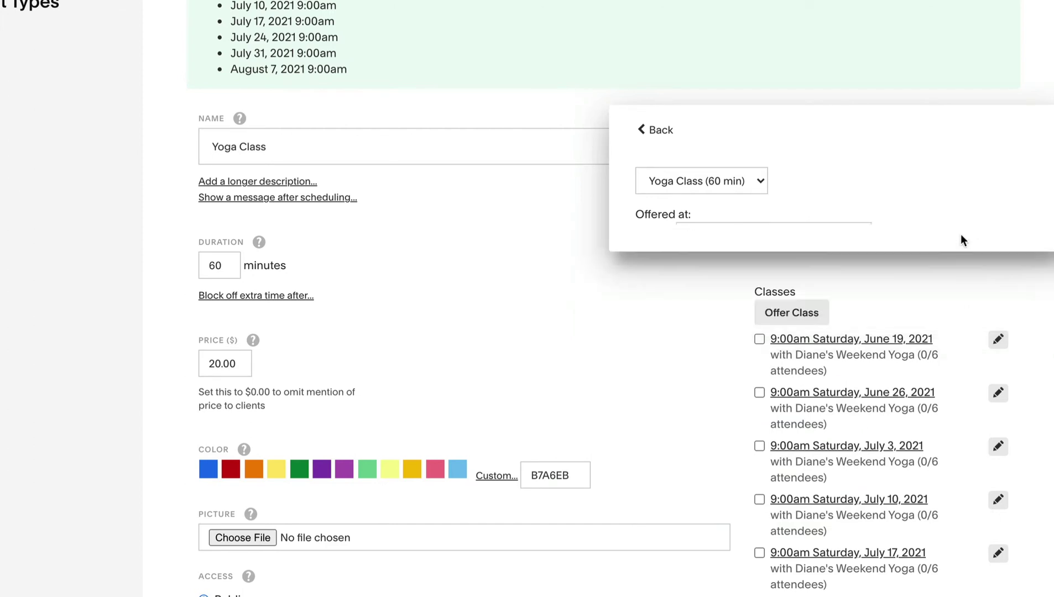
click(672, 330)
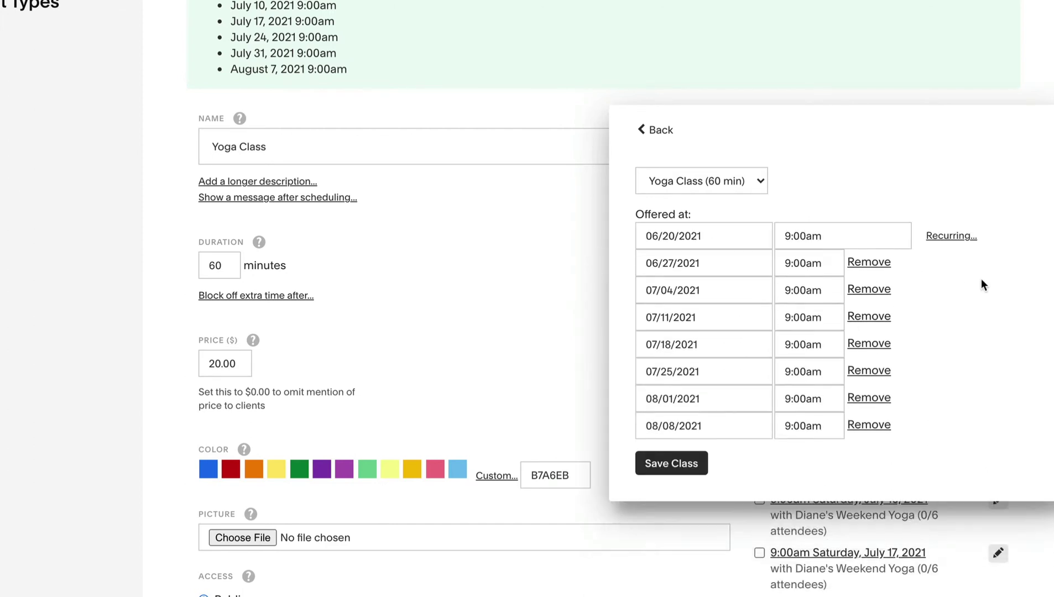
click(677, 465)
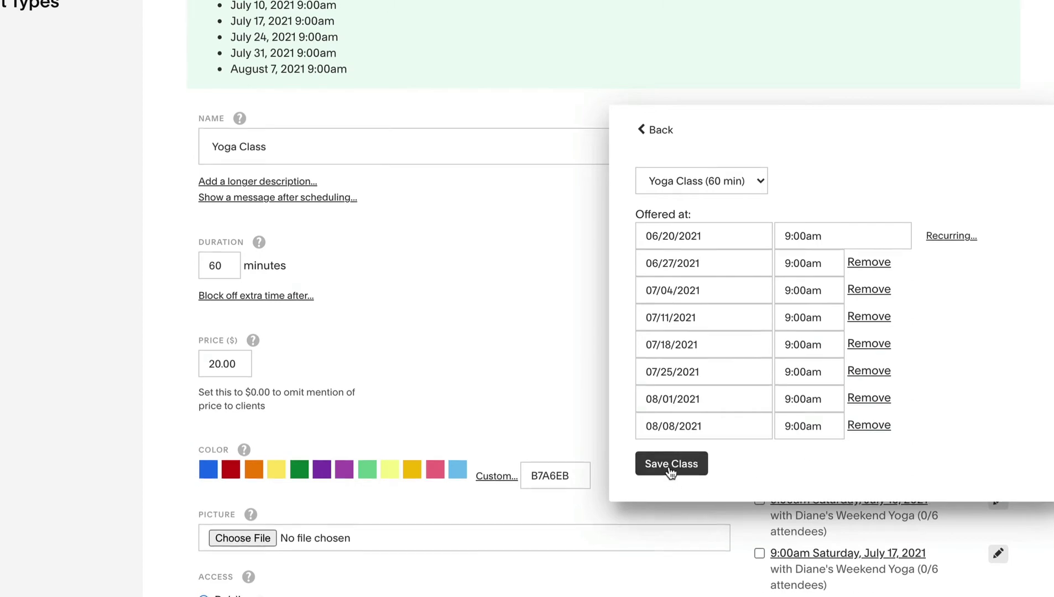
scroll(630, 422, down, 6)
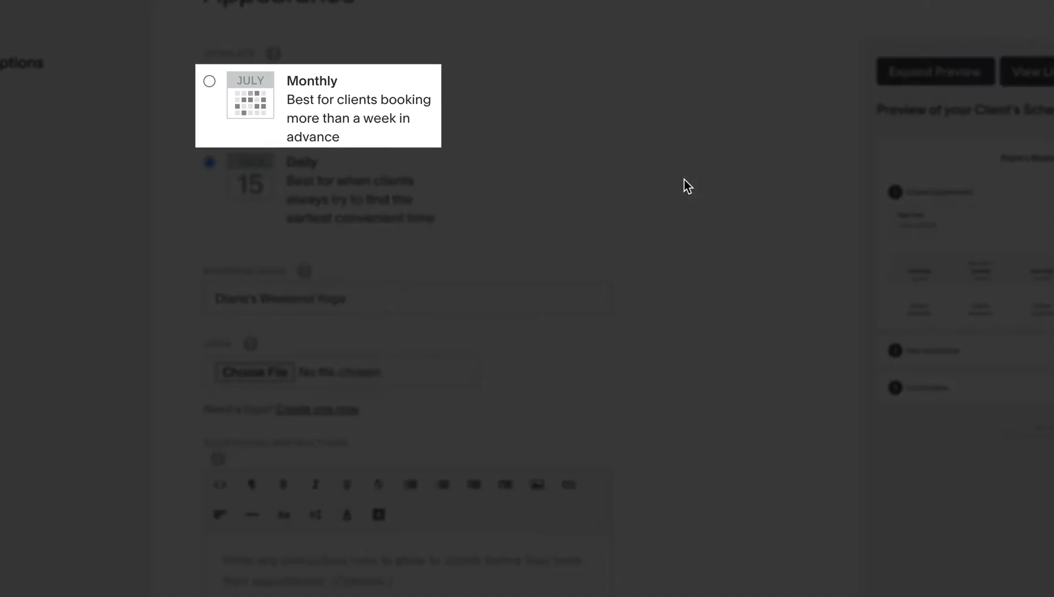
Upload daine-logo.jpg as the booking page logo and paste in the scheduling instructions.
scroll(681, 186, down, 3)
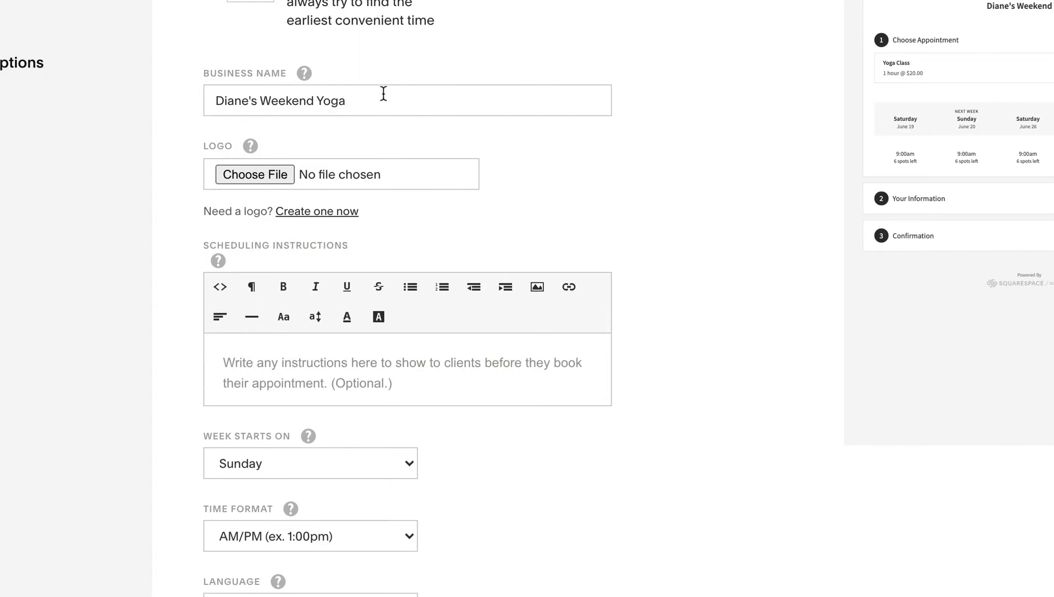
click(259, 175)
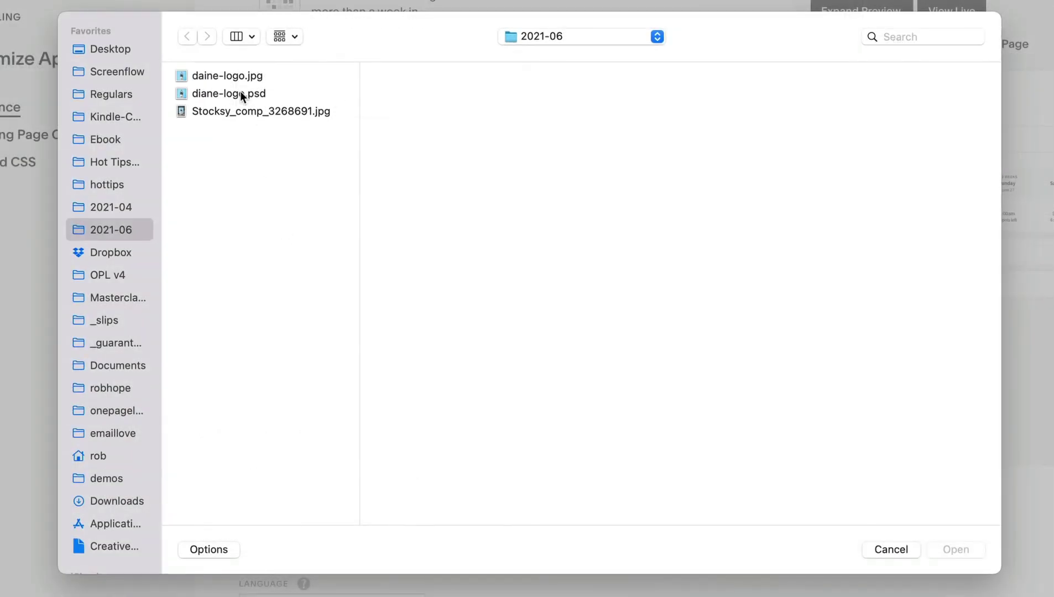
click(228, 76)
click(965, 551)
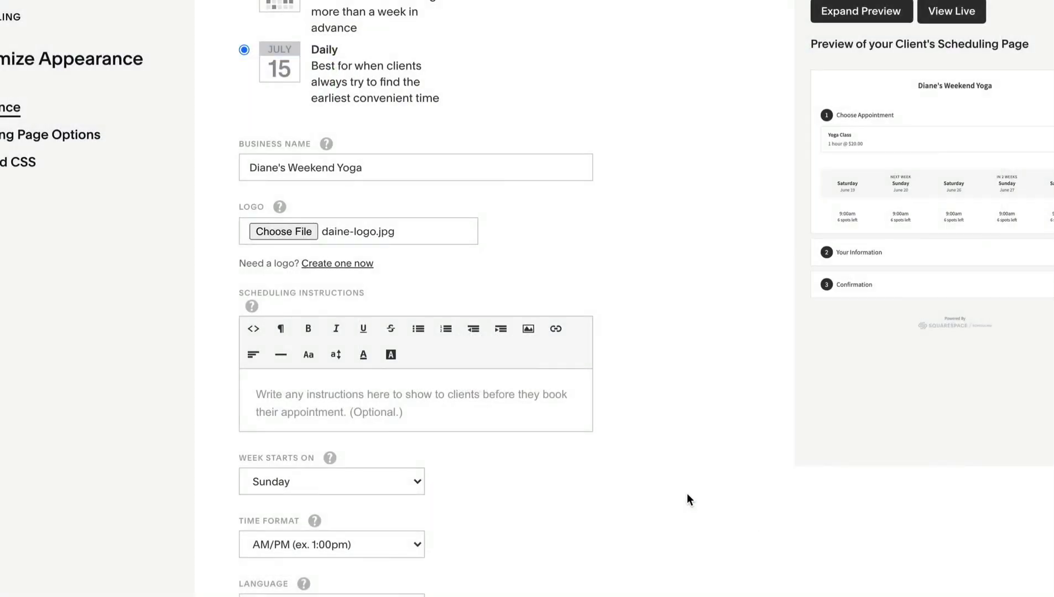
click(543, 367)
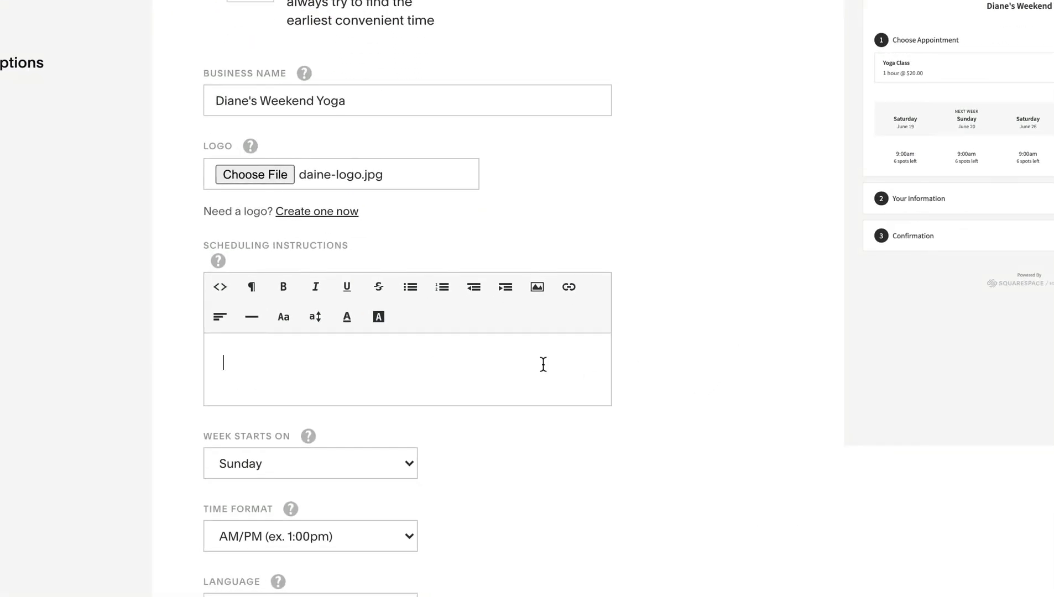
text(Classes are one hour in length and capped at 6 students to ensure an intimate session. I look forward to teaching you Yoga over the weekend!)
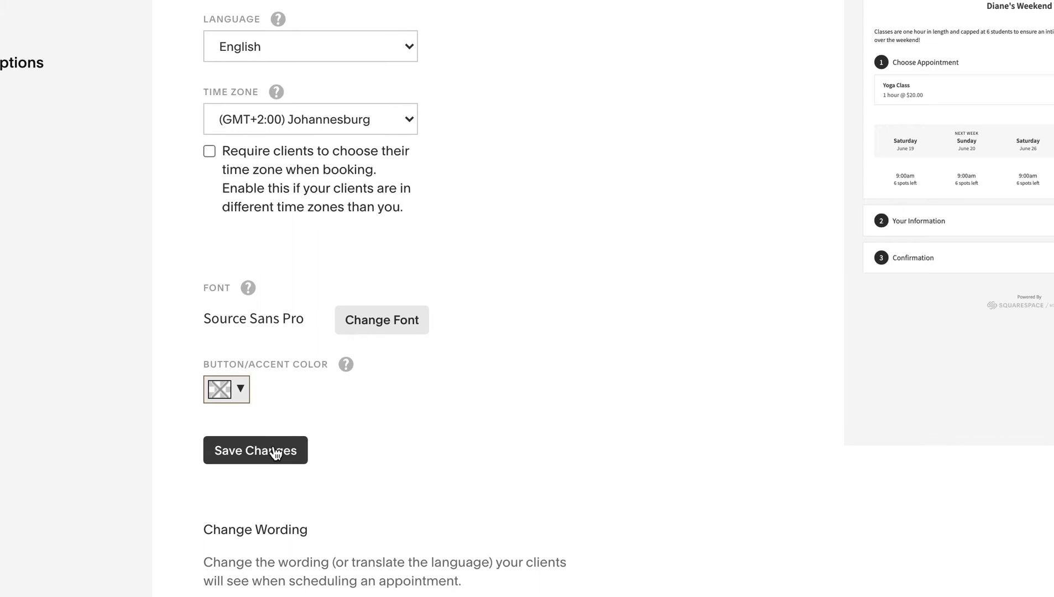
click(276, 453)
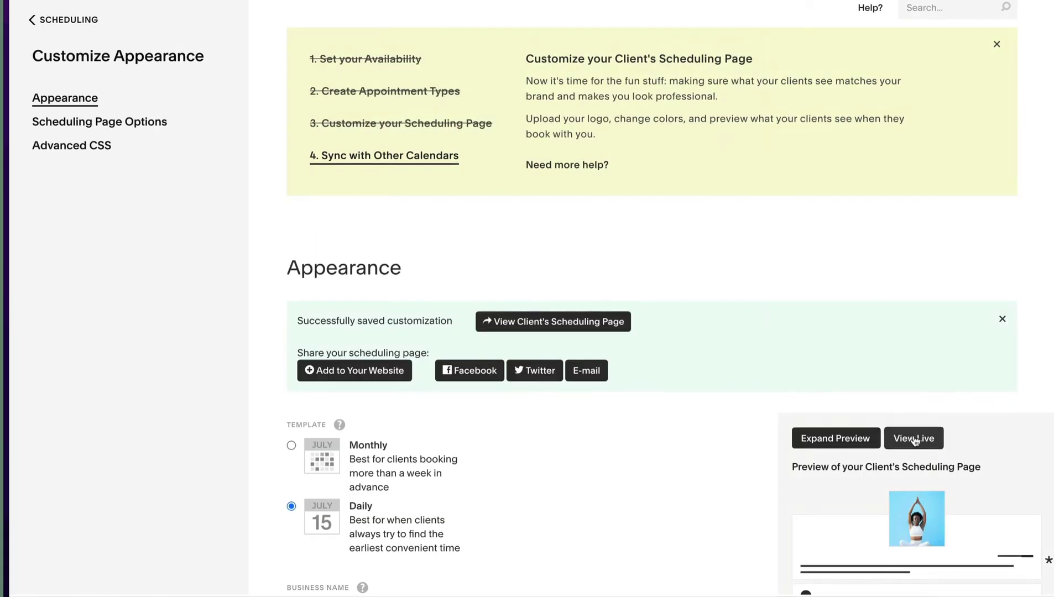
click(913, 439)
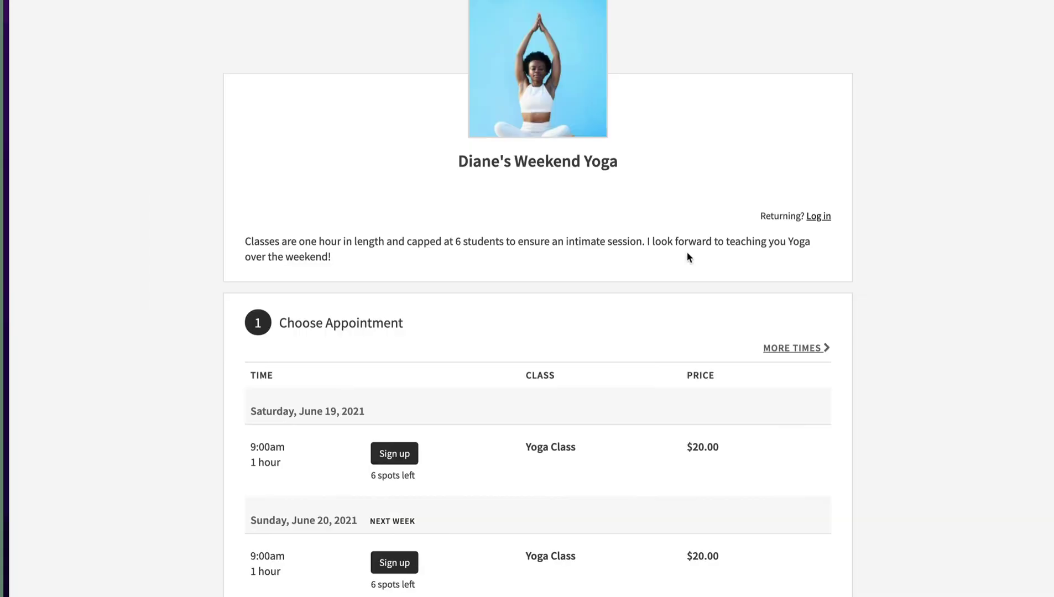
scroll(943, 211, down, 3)
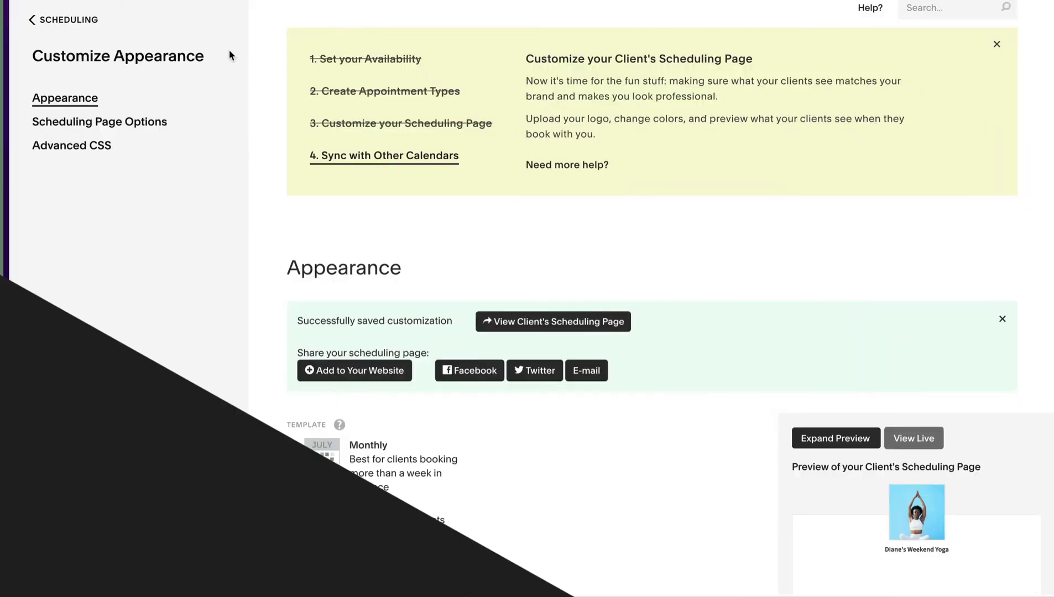
Connect Google Calendar and sync appointments to the account's own calendar.
click(406, 161)
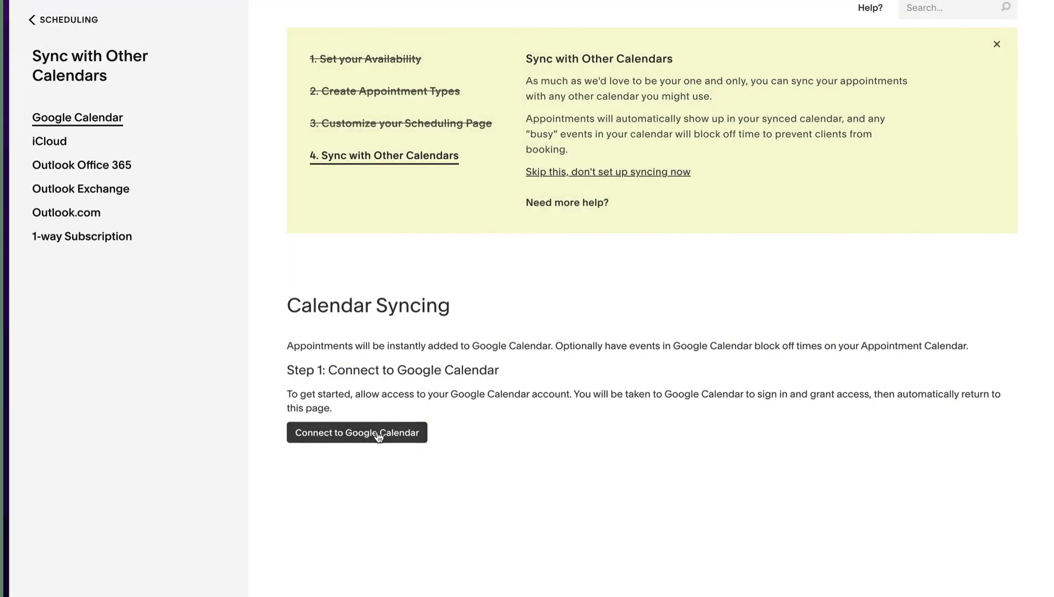
click(382, 433)
click(685, 430)
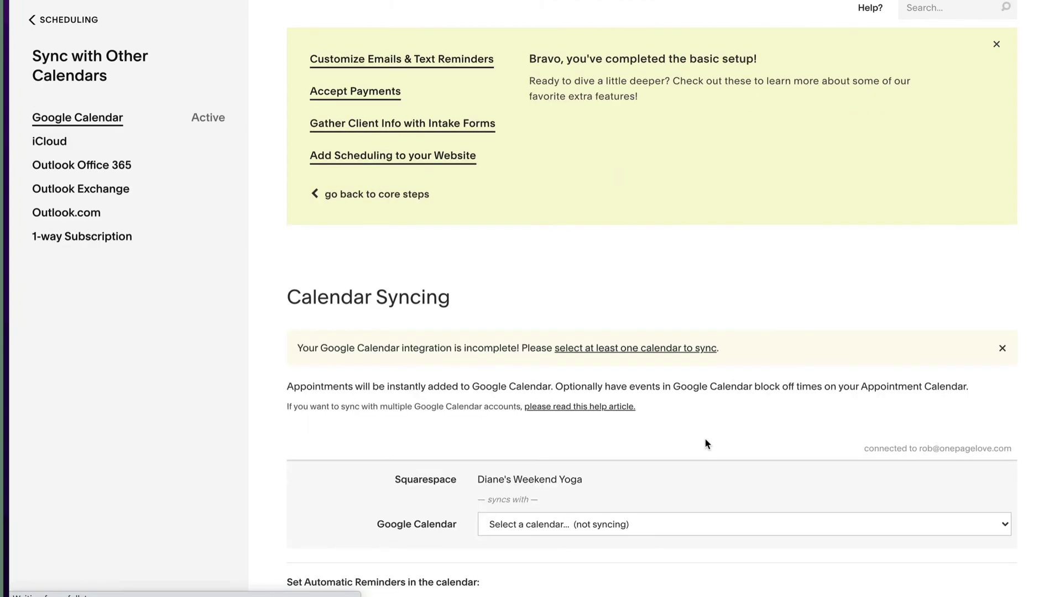
scroll(735, 416, down, 3)
click(607, 365)
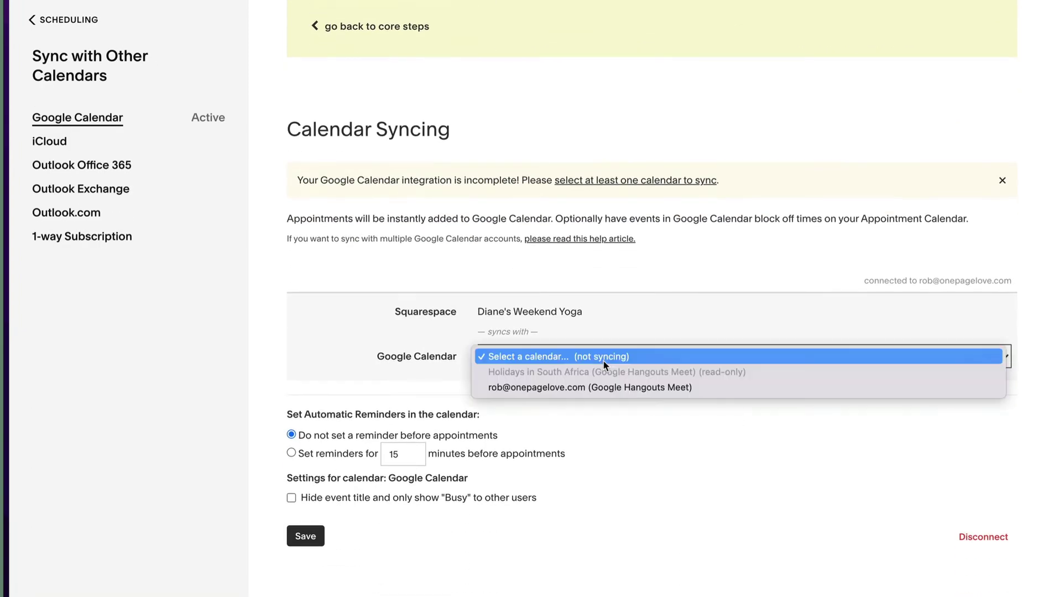
click(603, 390)
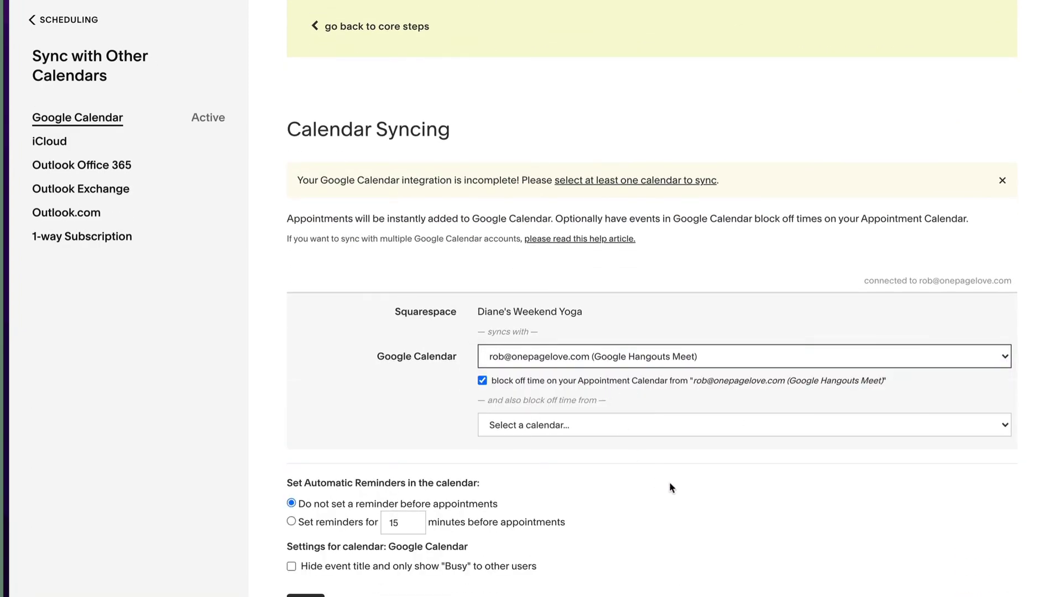
Set calendar reminders to 40 minutes before appointments and save the sync settings.
scroll(670, 482, down, 1)
click(395, 455)
double_click(395, 454)
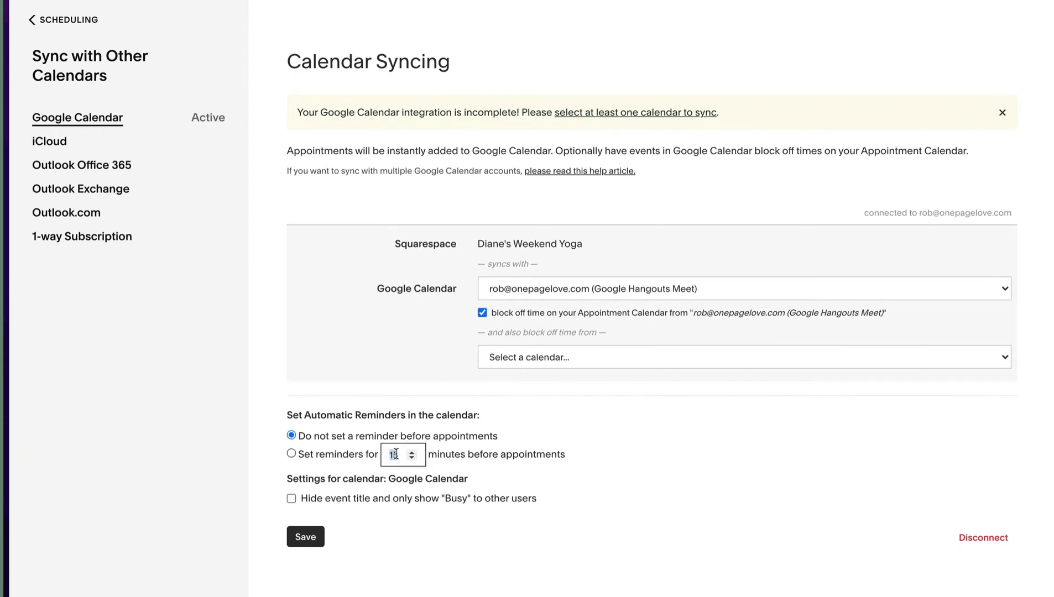
text(40)
click(305, 537)
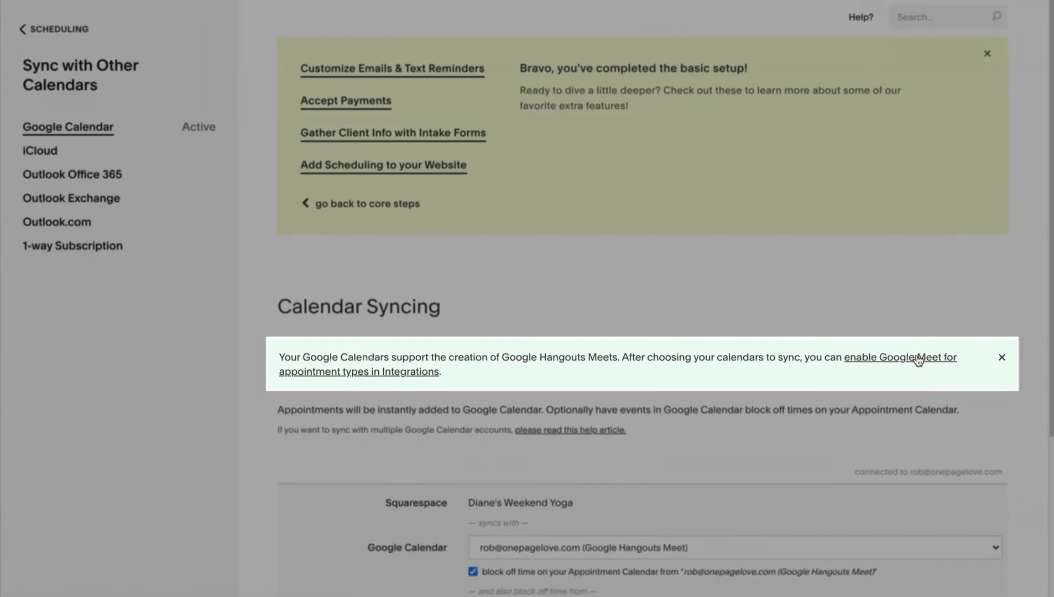
Open and save the Google Hangouts Meet integration settings.
click(927, 358)
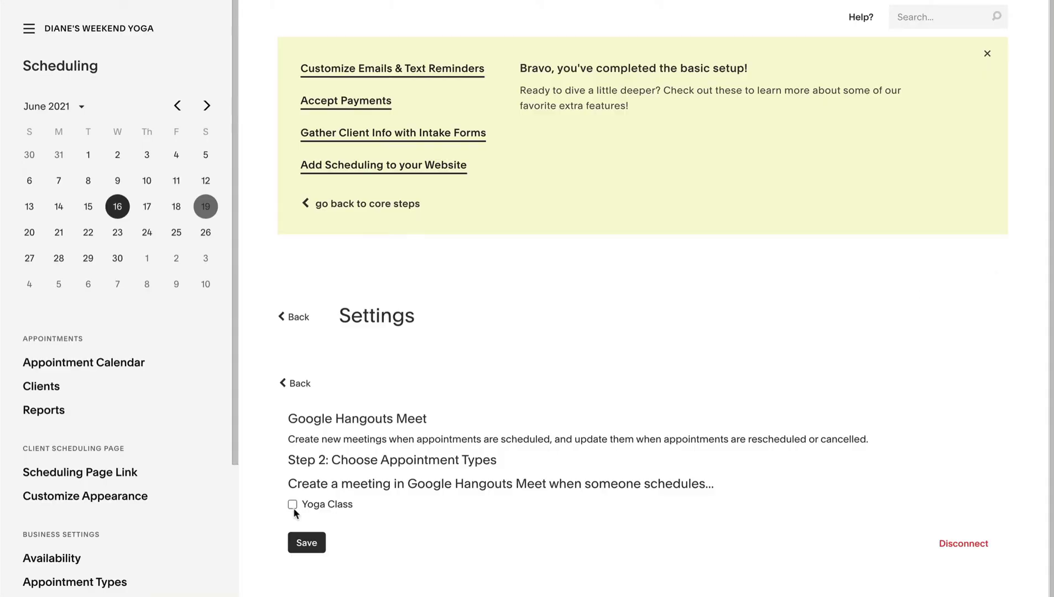
click(307, 543)
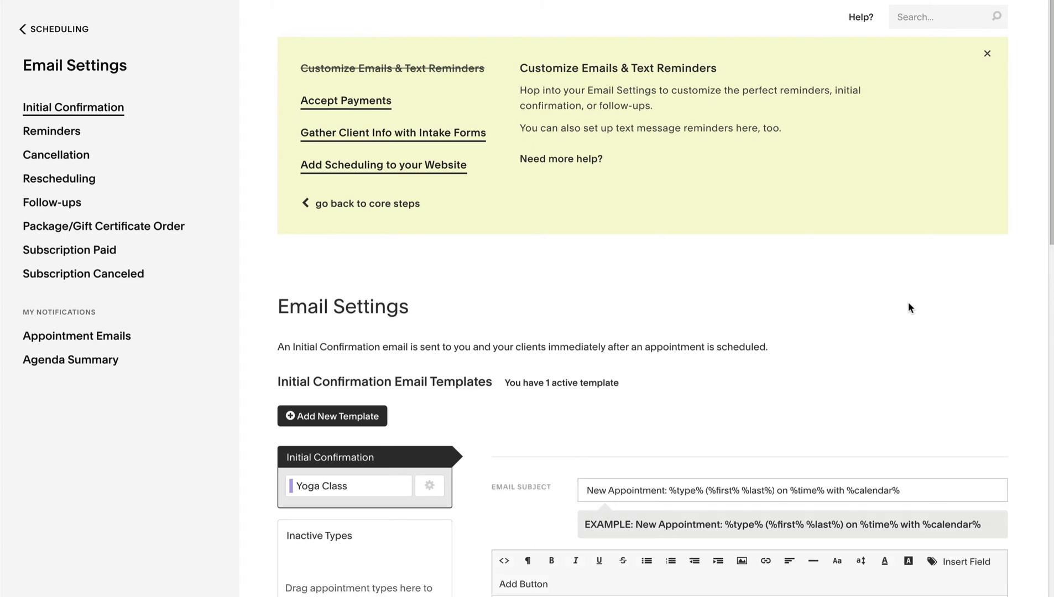
Replace 'Appointment' with 'Yoga Class:' in the subject and 'Yoga' in the heading.
scroll(908, 304, down, 5)
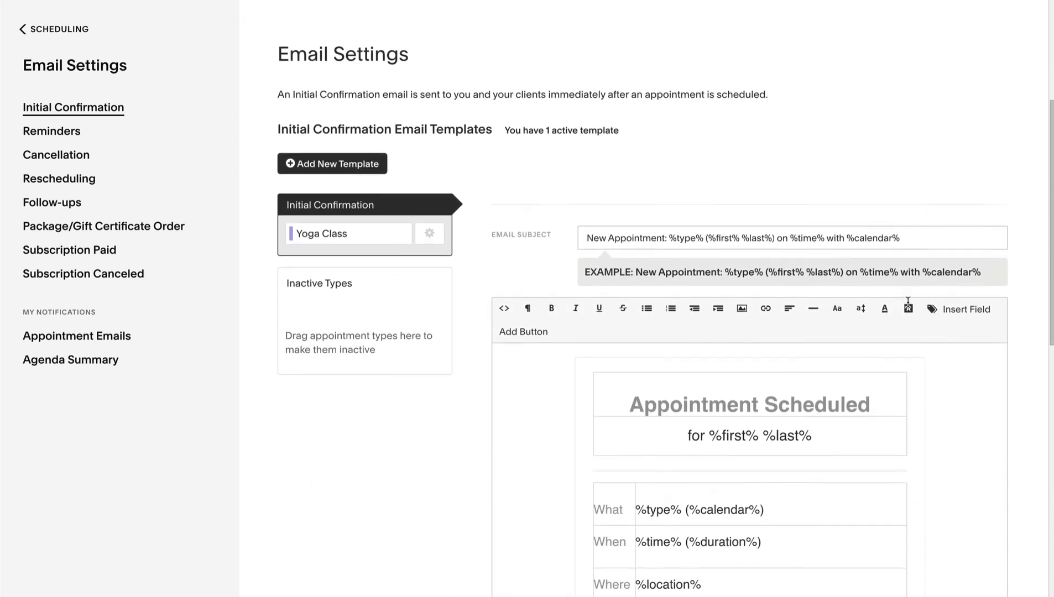
double_click(639, 215)
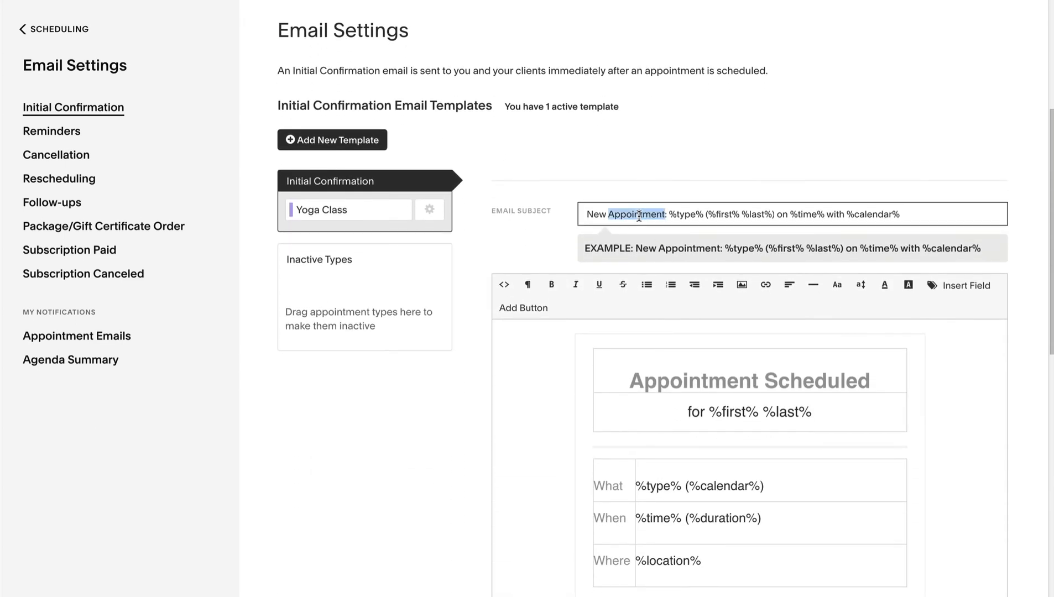
text(Yoga Clas)
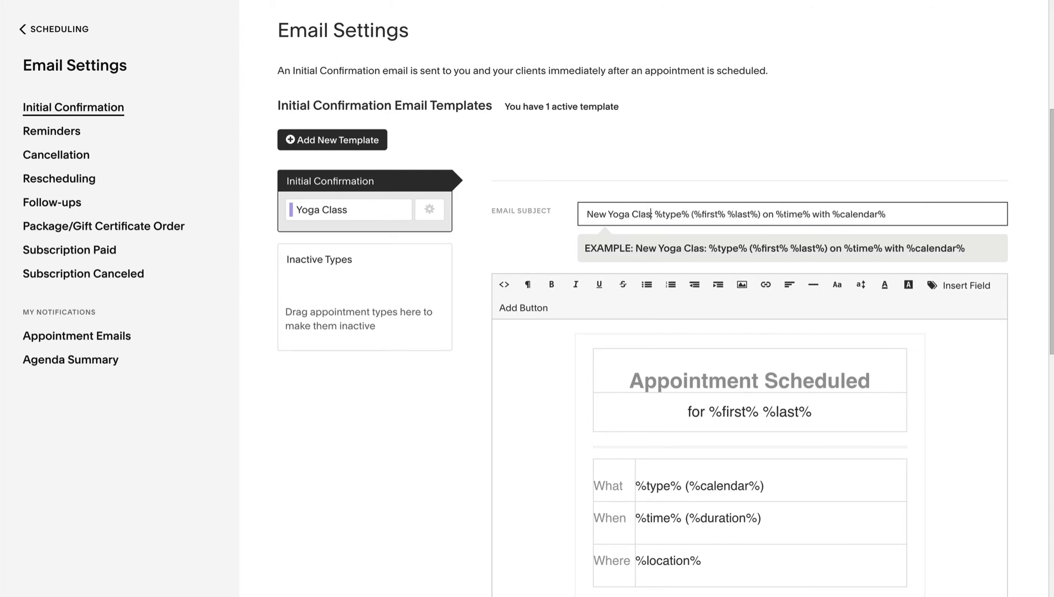
text(s:)
double_click(698, 380)
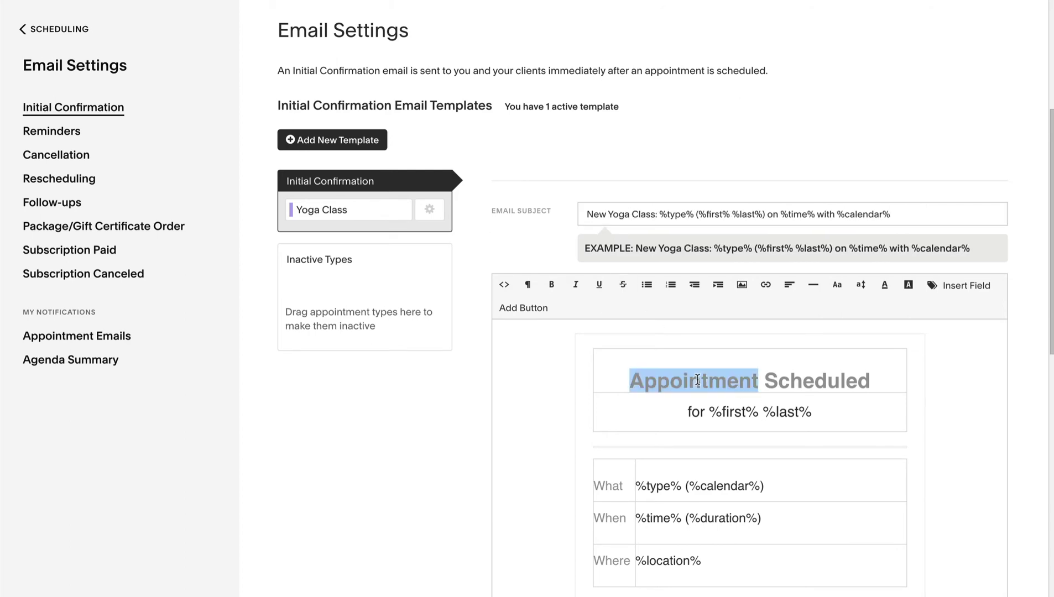
text(Yoga)
Add a pasted closing line and the instructor's name sign-off to the email body.
scroll(701, 338, down, 5)
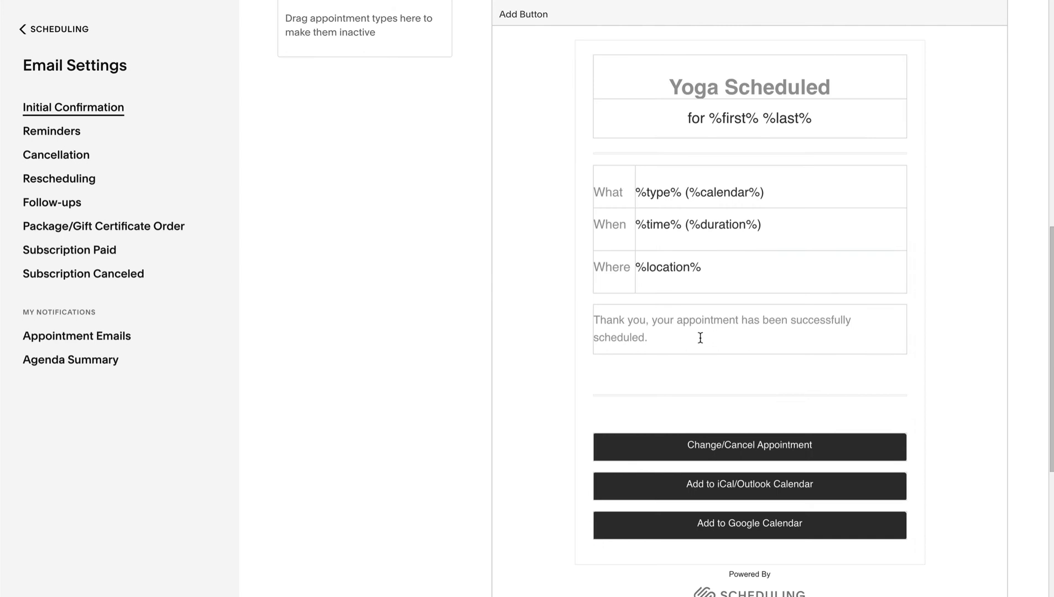
click(700, 338)
key(Return)
text(I look forward to sharing my Yoga experience with you.)
key(Return)
text(- Diane)
scroll(873, 418, down, 3)
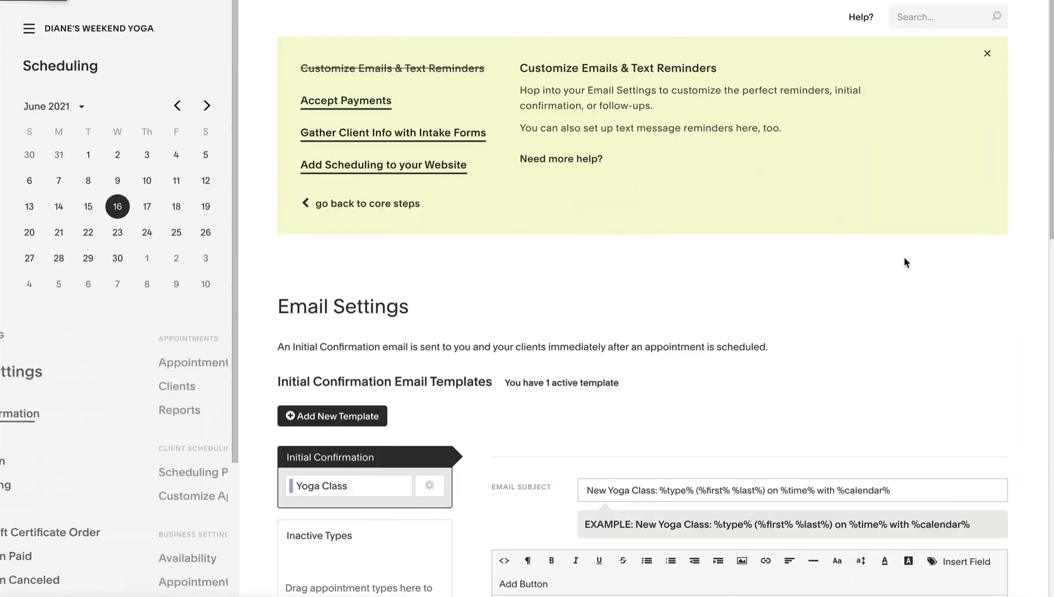
Connect the existing Stripe account so clients can pay by card online.
scroll(334, 276, down, 4)
scroll(666, 299, down, 3)
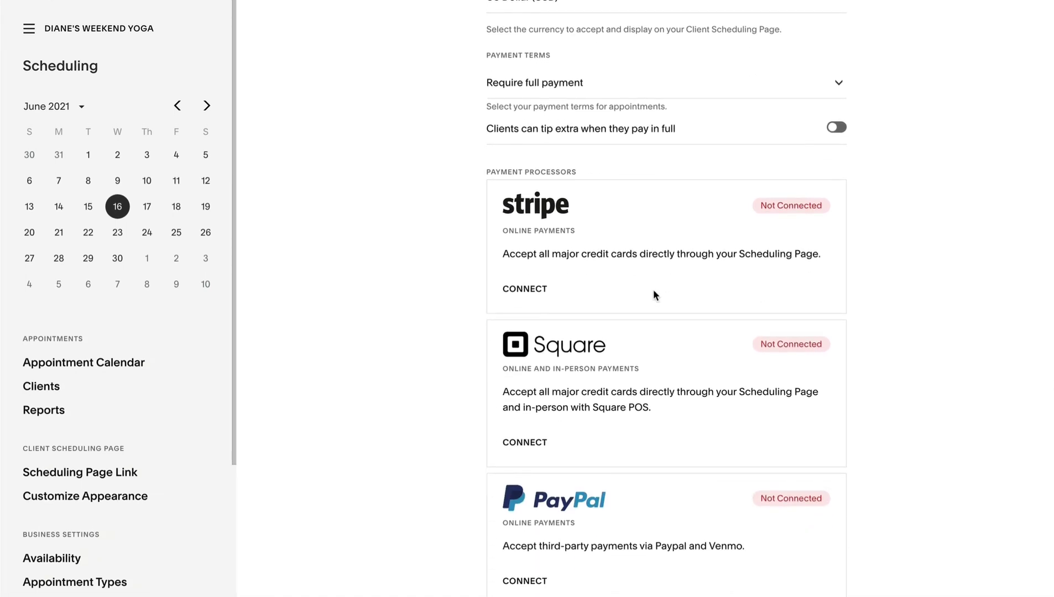
click(525, 289)
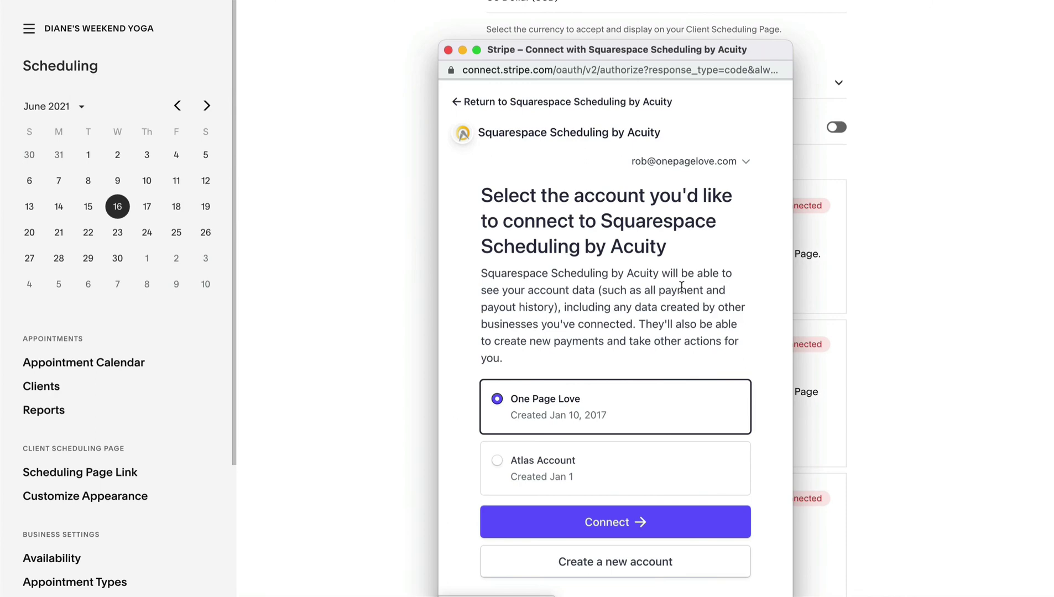
click(679, 517)
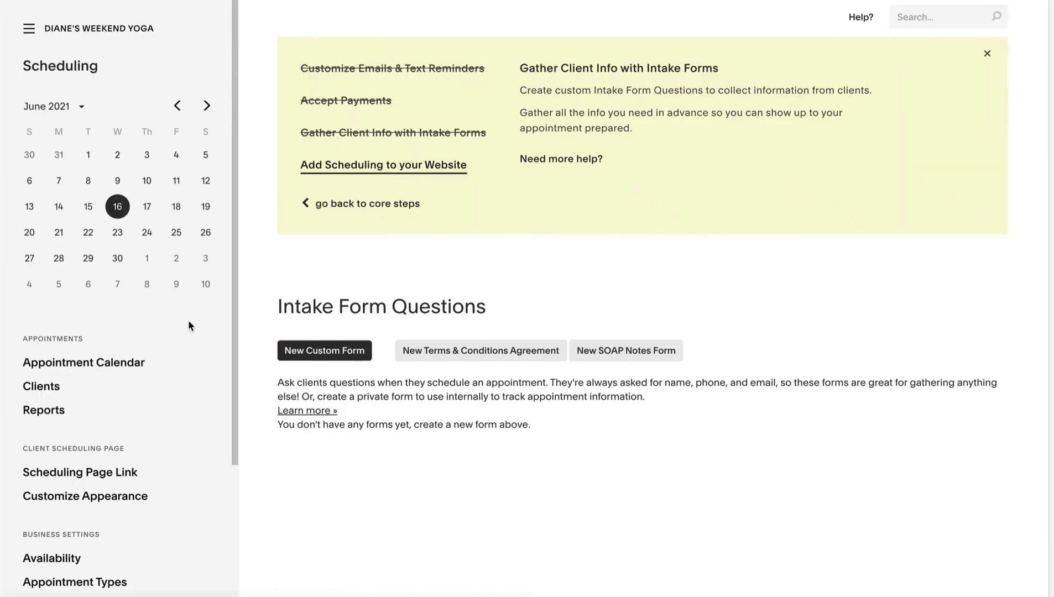
Under Appointment Types > Coupons, create and save coupon code FRIENDS with unlimited uses.
scroll(220, 381, down, 4)
scroll(220, 387, down, 1)
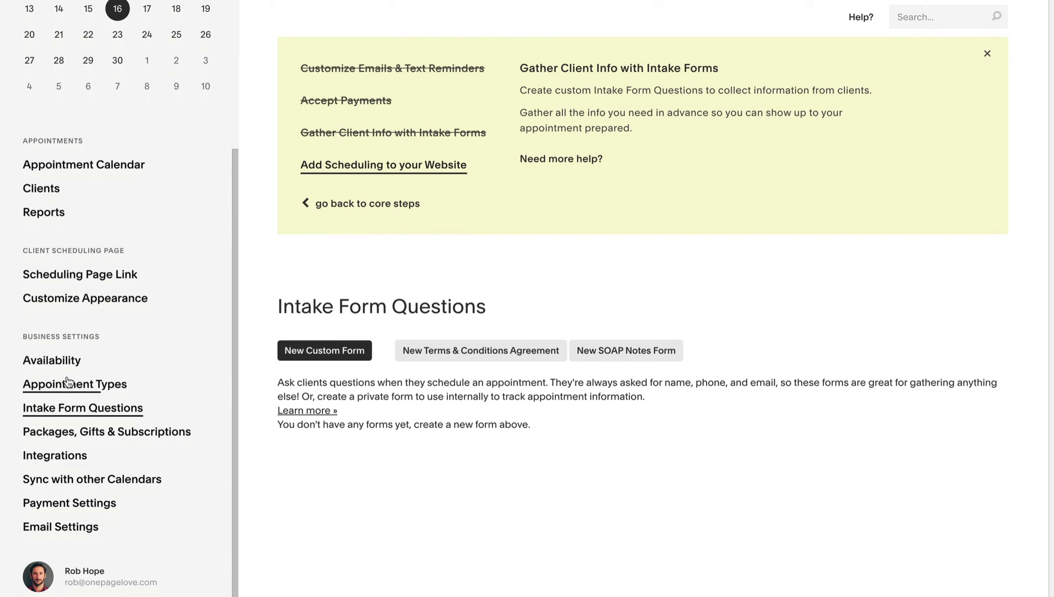
click(100, 389)
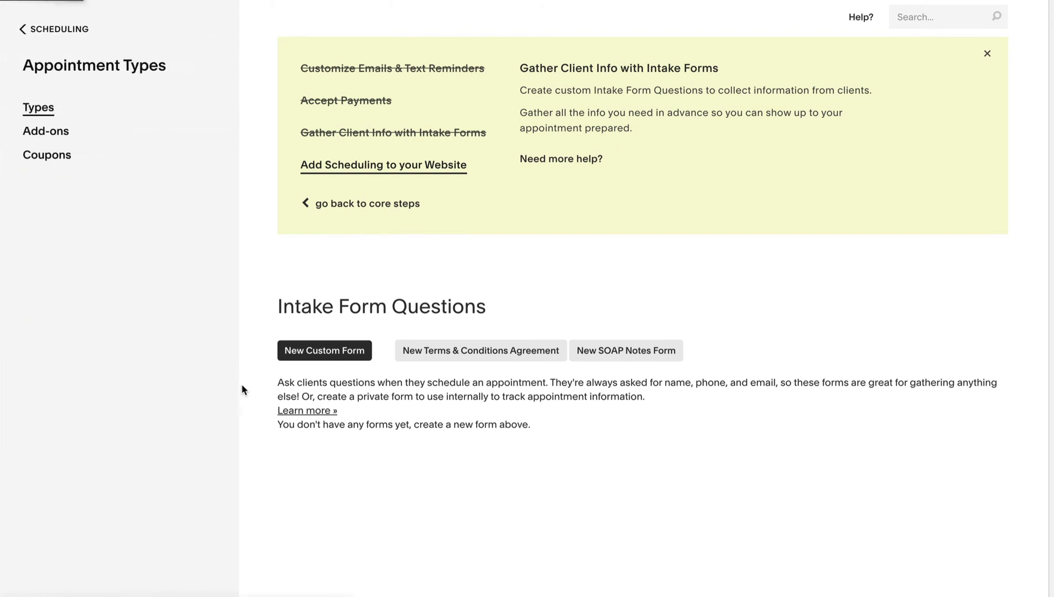
click(50, 159)
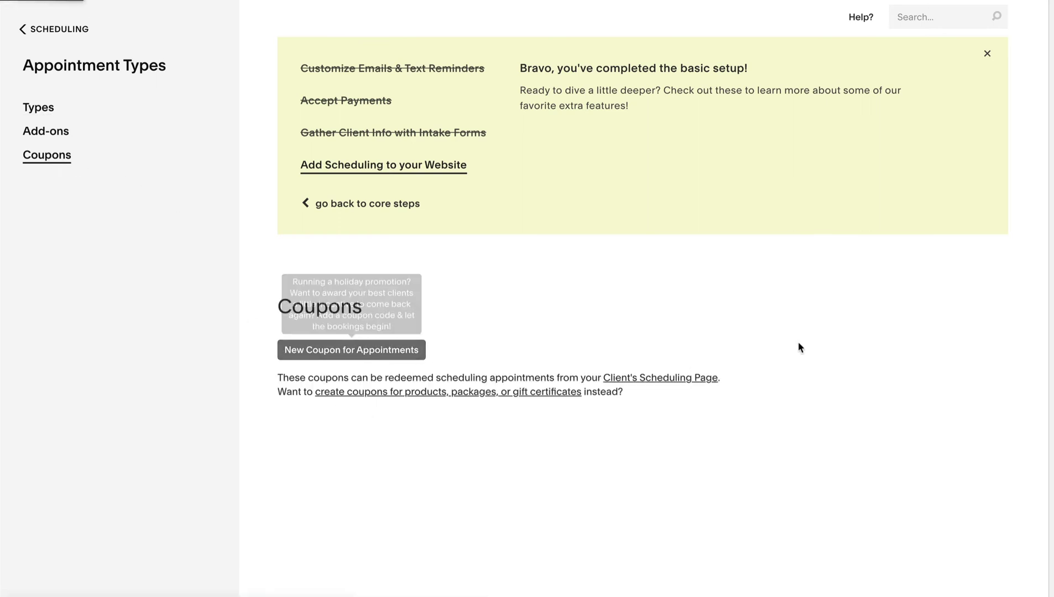
scroll(799, 339, down, 5)
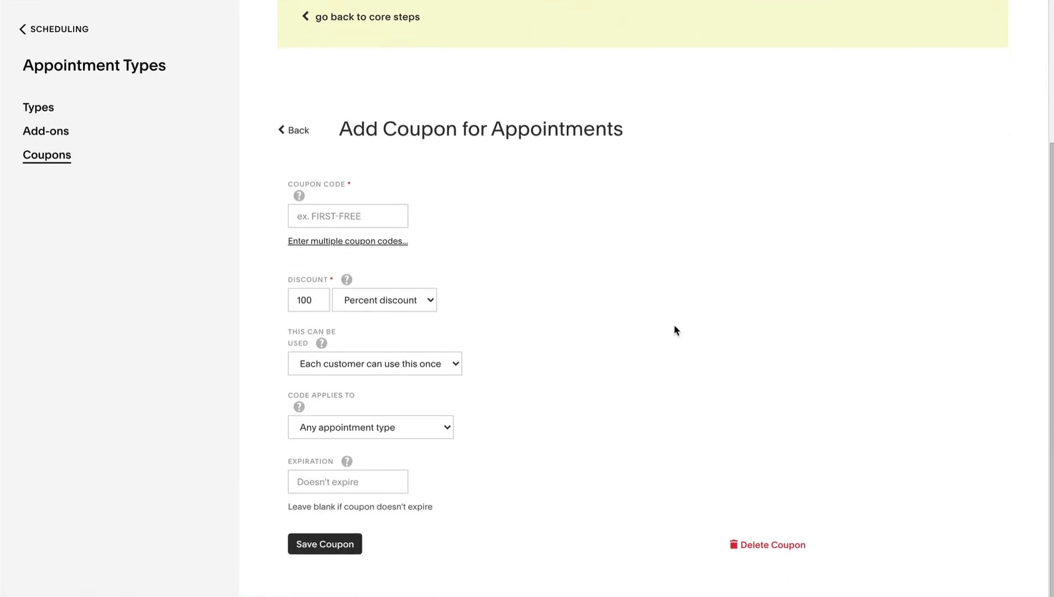
click(363, 216)
text(FRIEND)
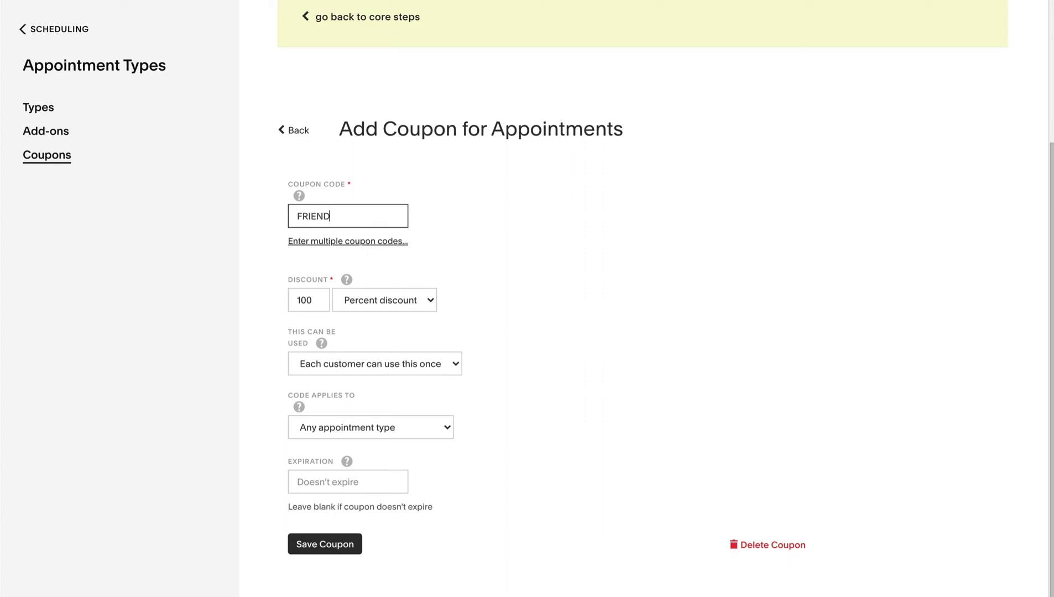
text(S)
click(439, 369)
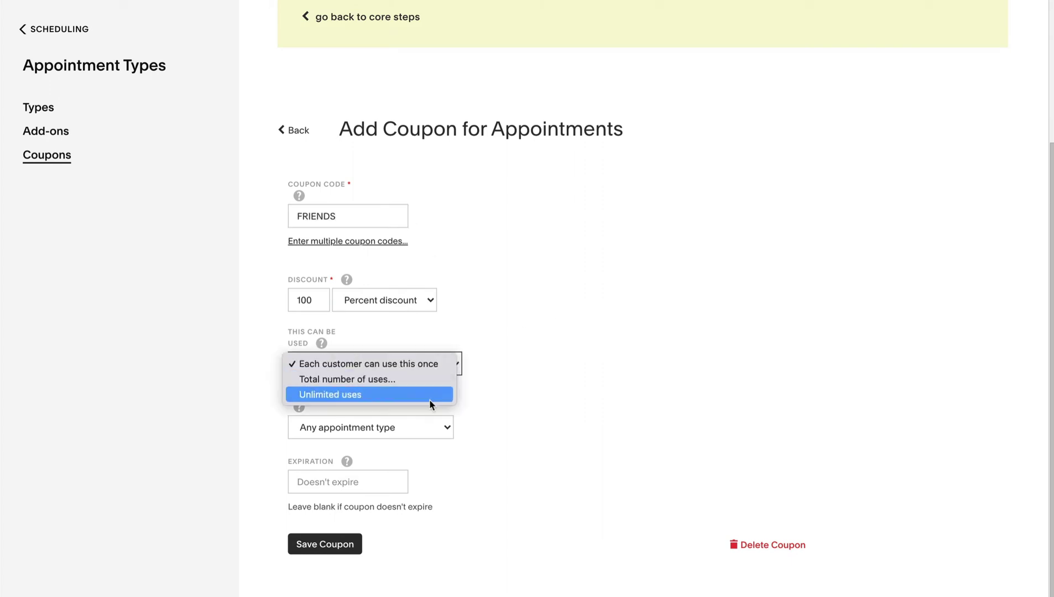
click(430, 396)
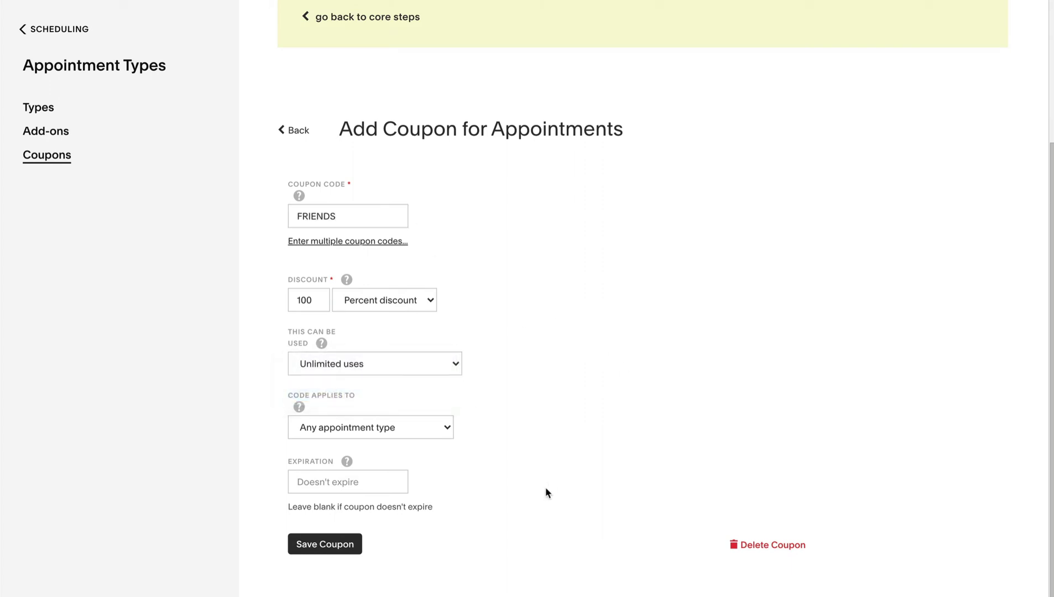
click(347, 546)
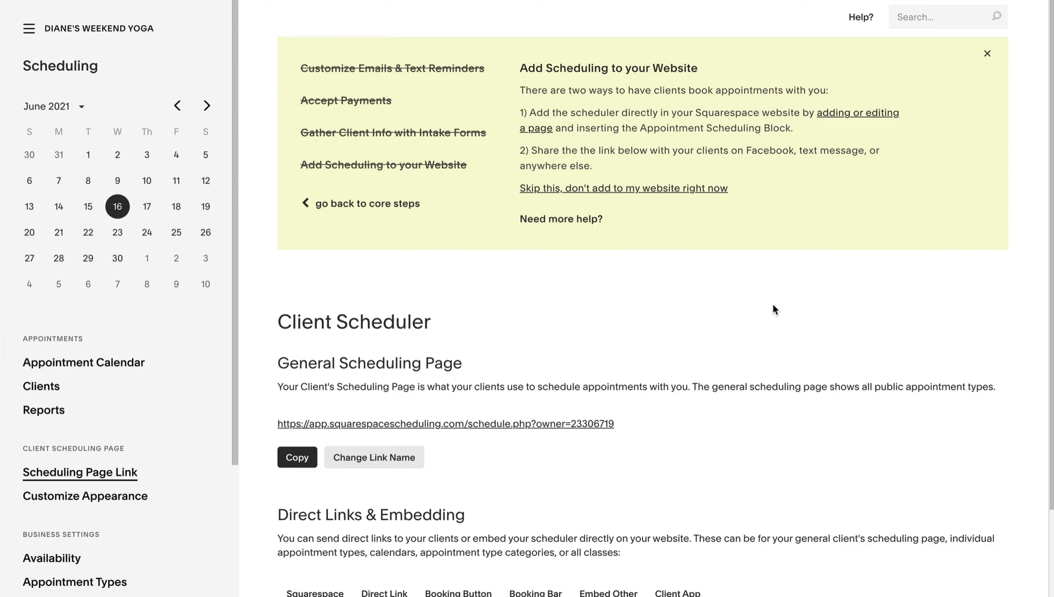
Change the scheduling page link name to dianeyogaclass.as.me and save it.
scroll(855, 314, down, 3)
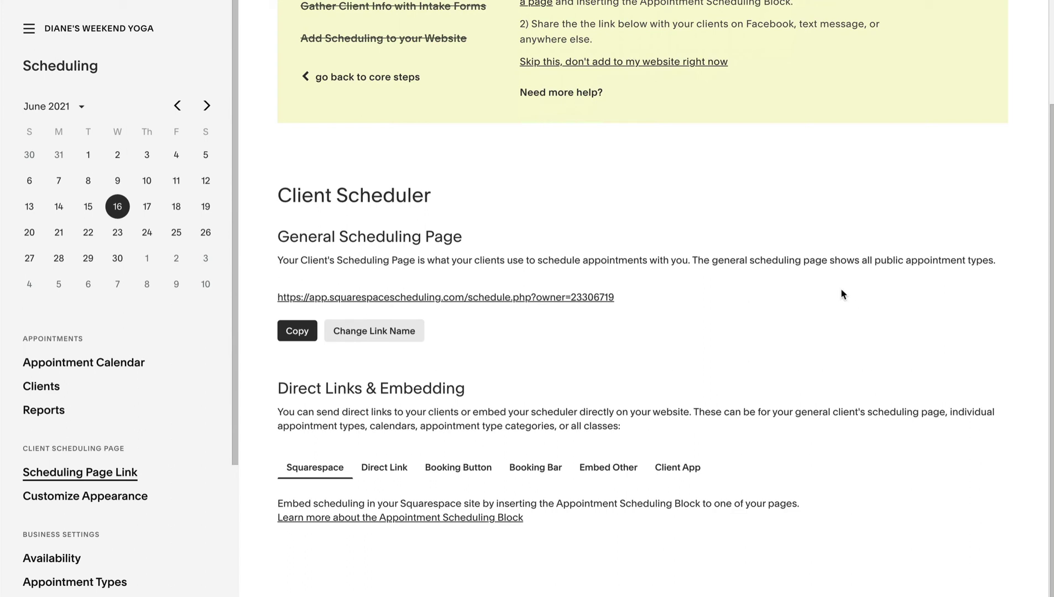
click(394, 333)
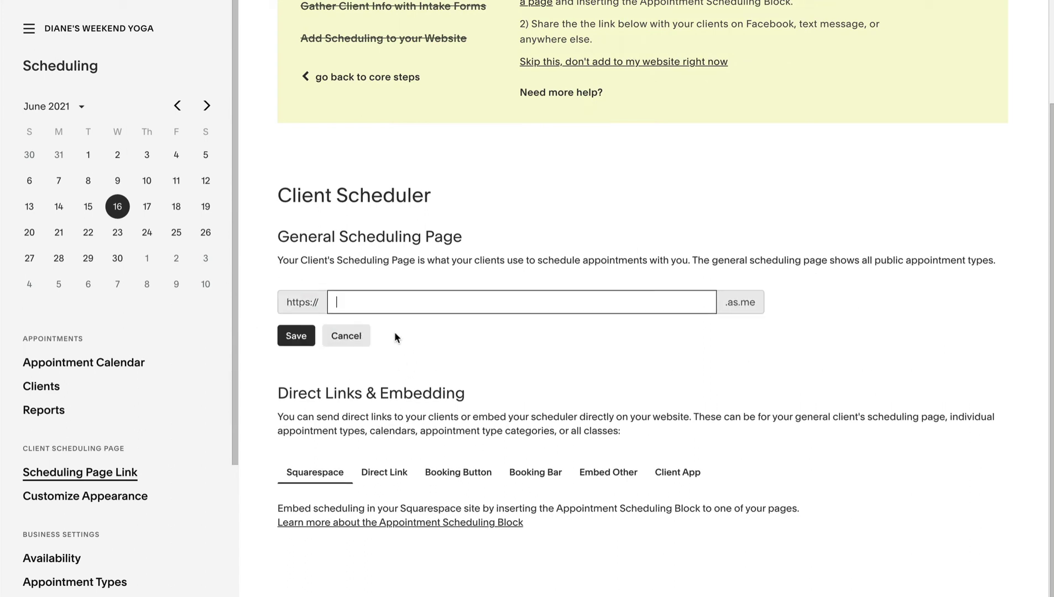
text(d)
text(neyogaclass)
click(309, 336)
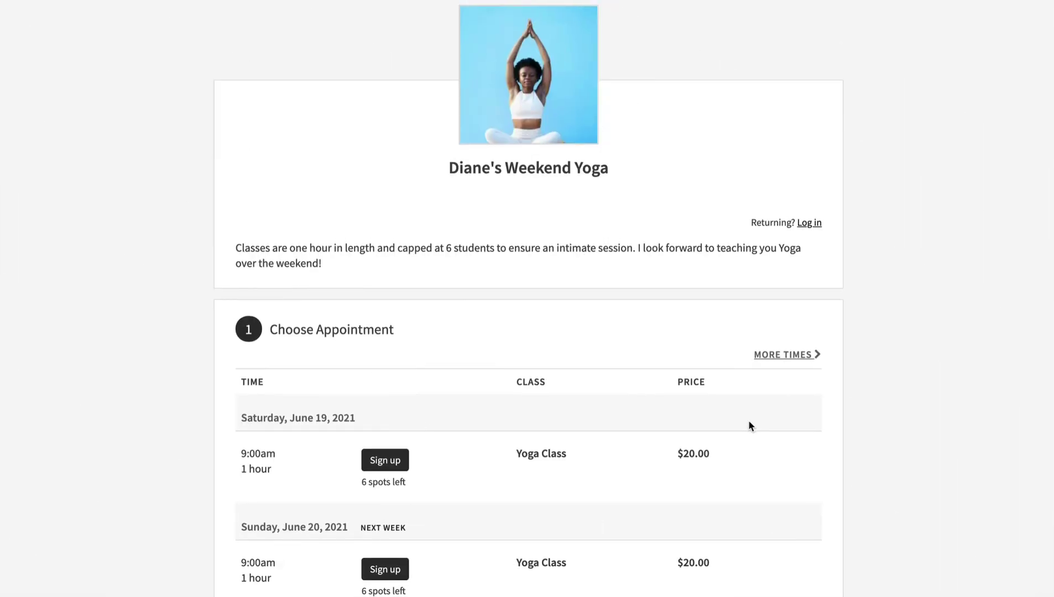
Sign up for the June 20 Yoga Class and fill in the client's e-mail address.
scroll(749, 422, down, 4)
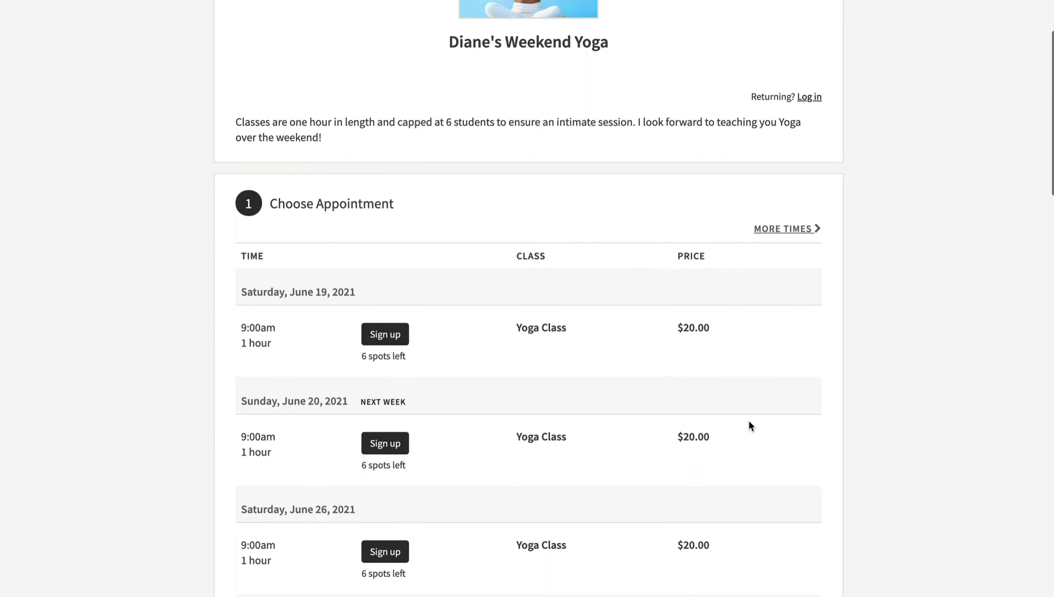
scroll(749, 422, down, 2)
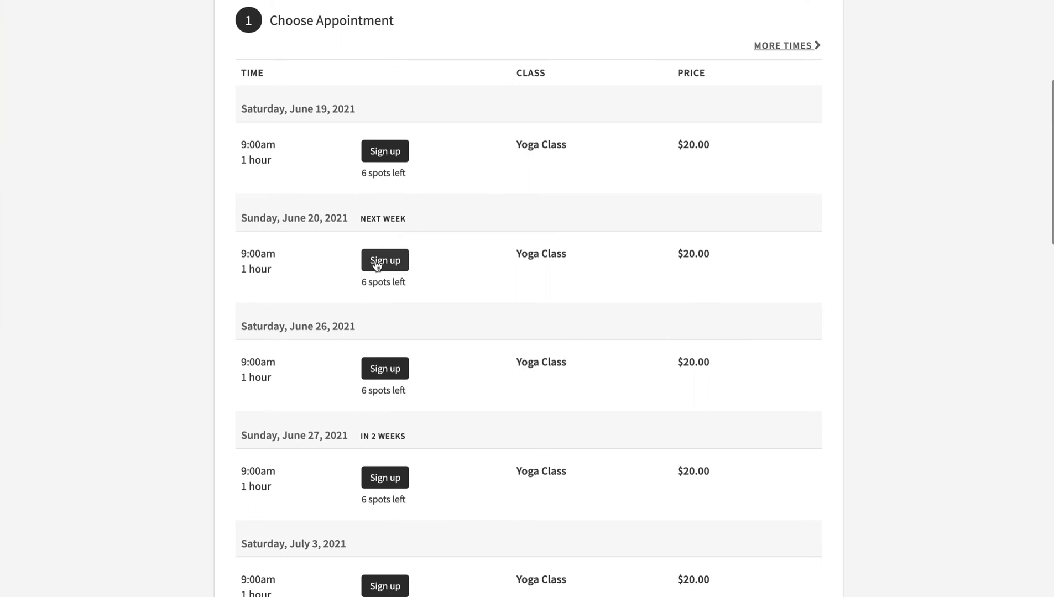
click(376, 266)
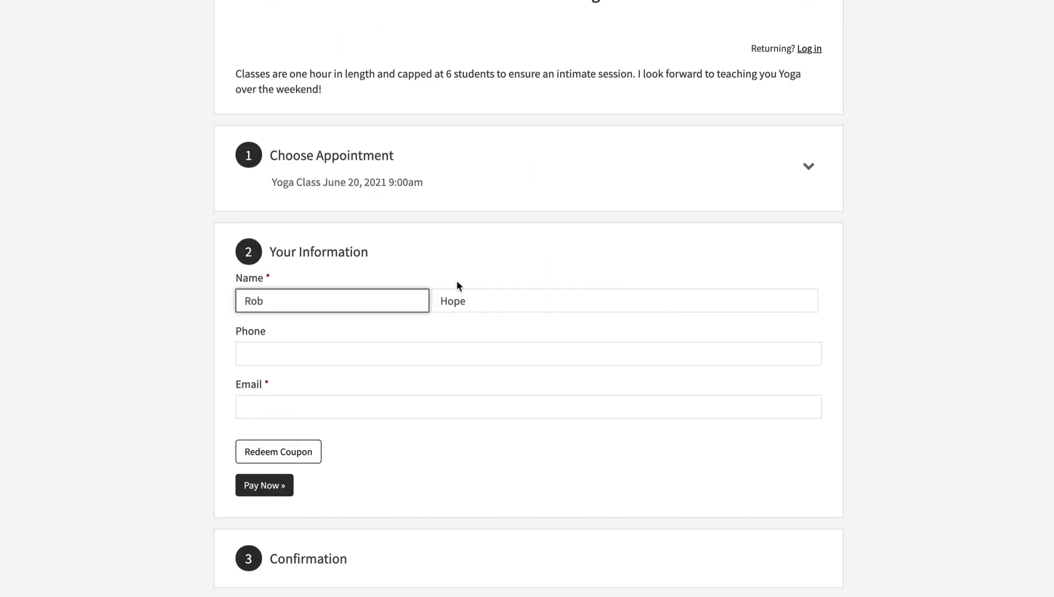
click(457, 293)
click(379, 407)
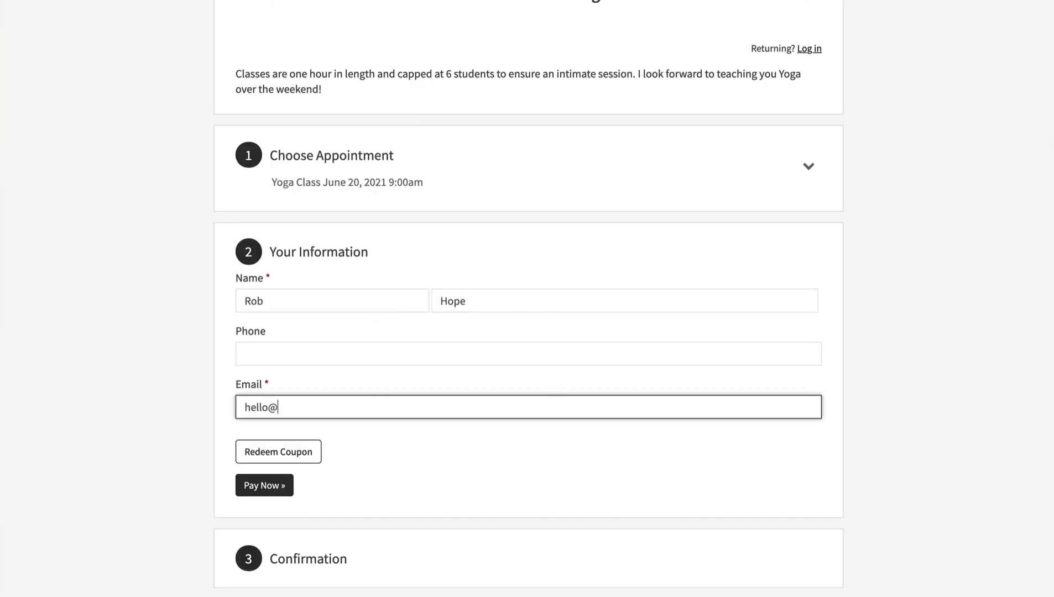
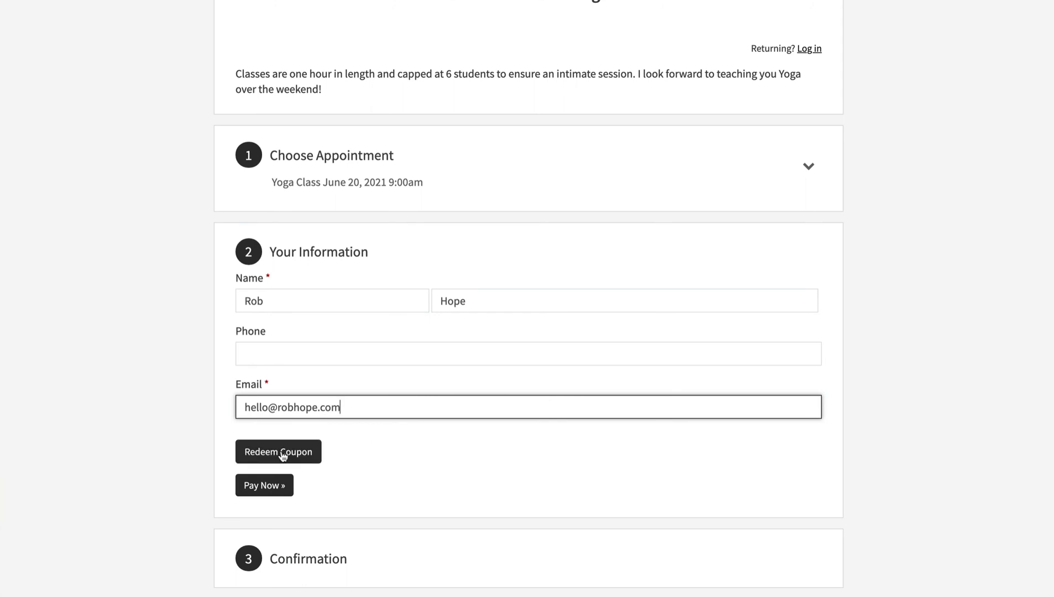
Redeem the FRIENDS coupon and complete the $0.00 appointment.
click(283, 454)
text(FRIEN)
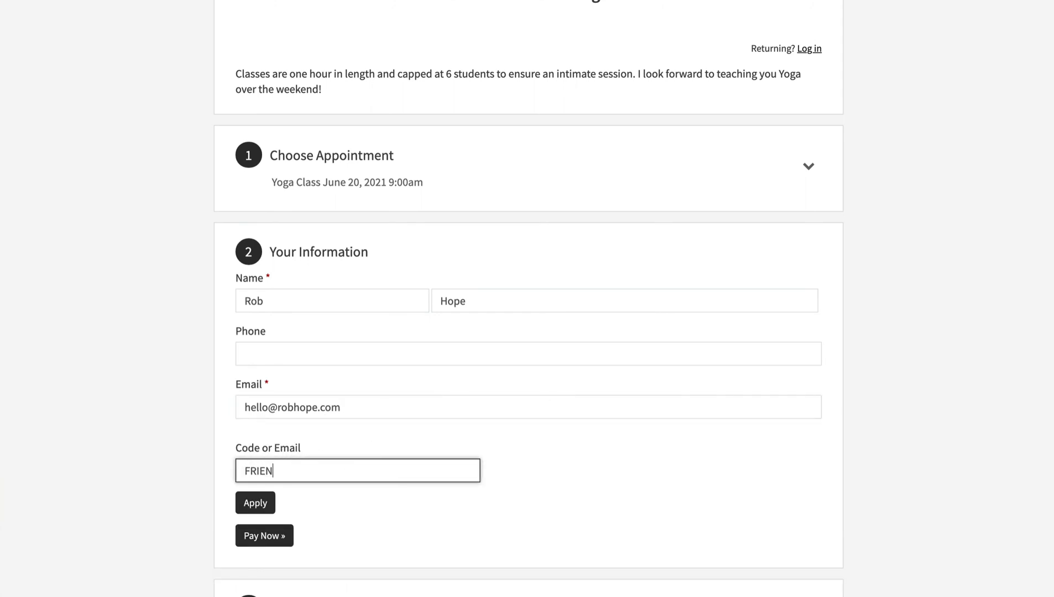
text(DS)
click(256, 503)
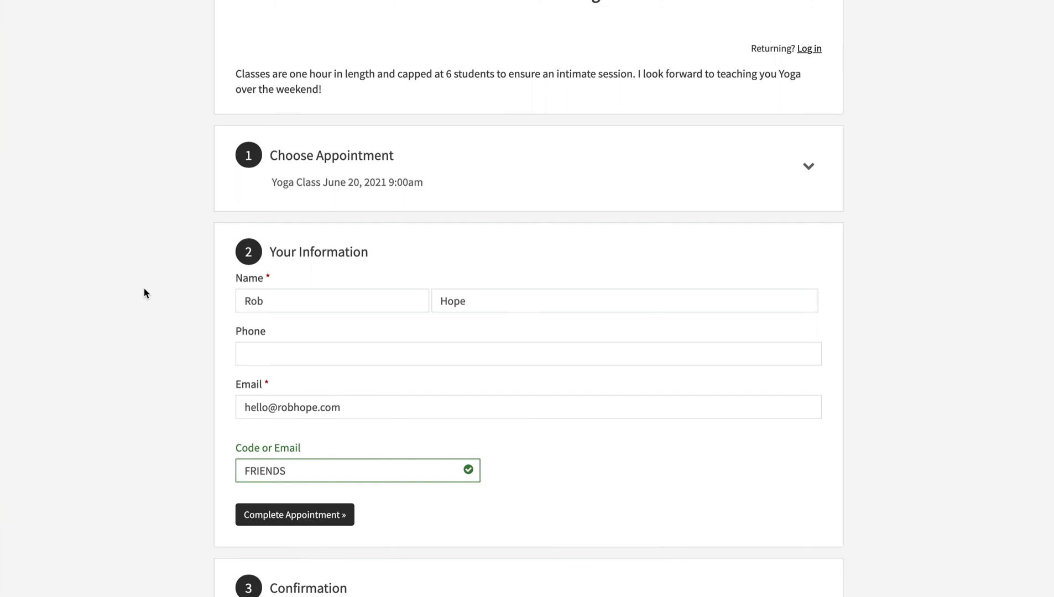
click(325, 516)
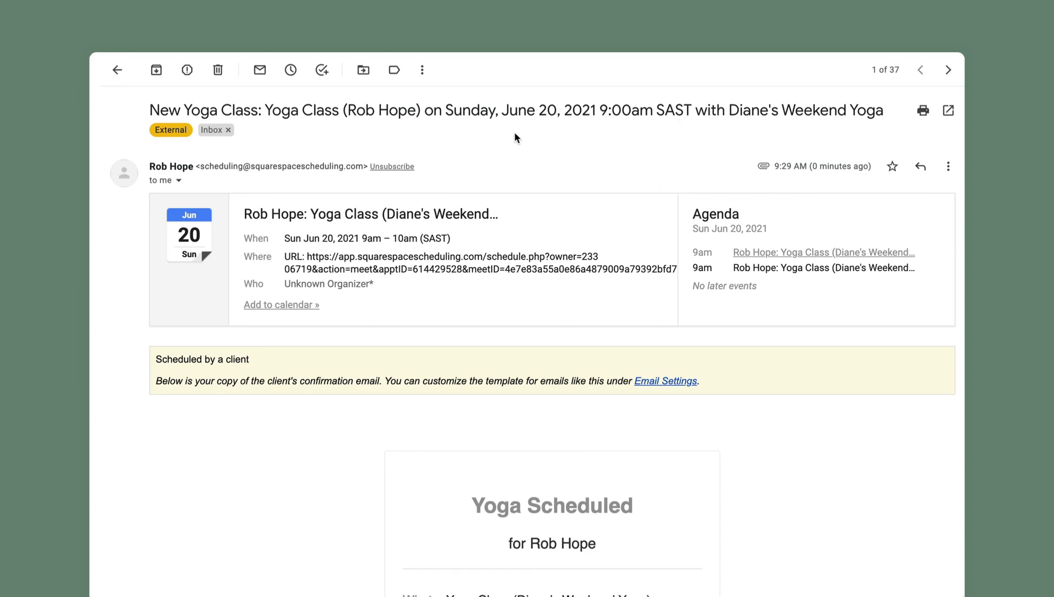
Review the 'Yoga Scheduled' confirmation email, reading through its customized message.
drag(349, 110, 416, 110)
click(545, 167)
scroll(722, 229, down, 2)
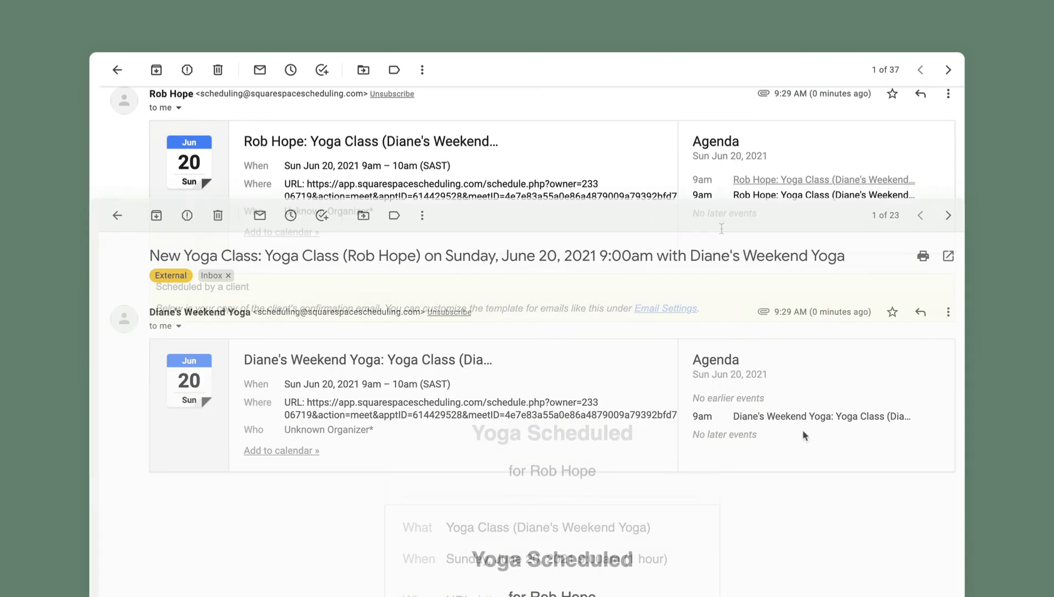
scroll(845, 411, down, 1)
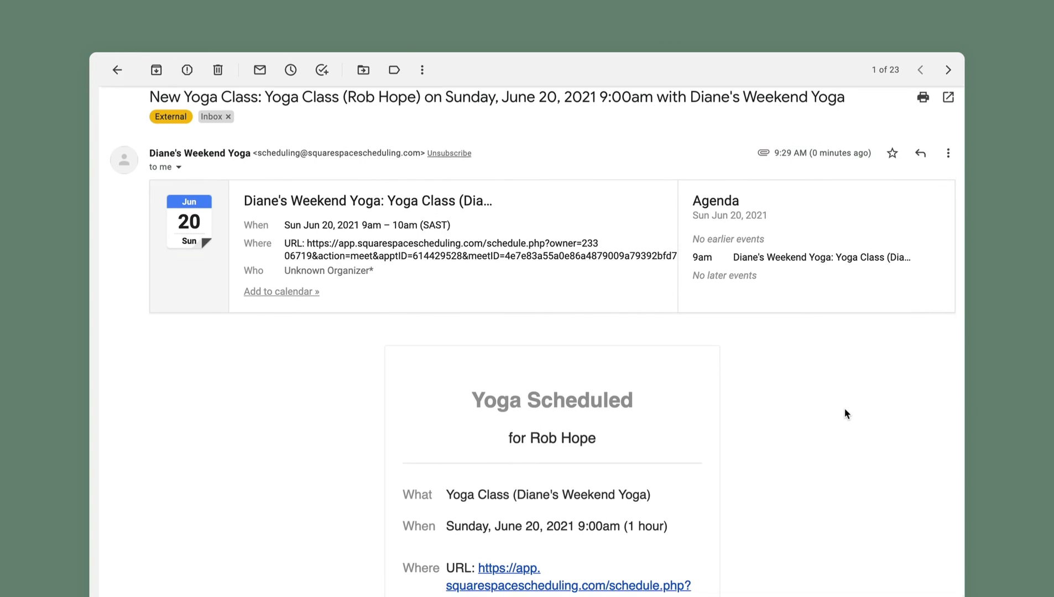
scroll(845, 412, down, 5)
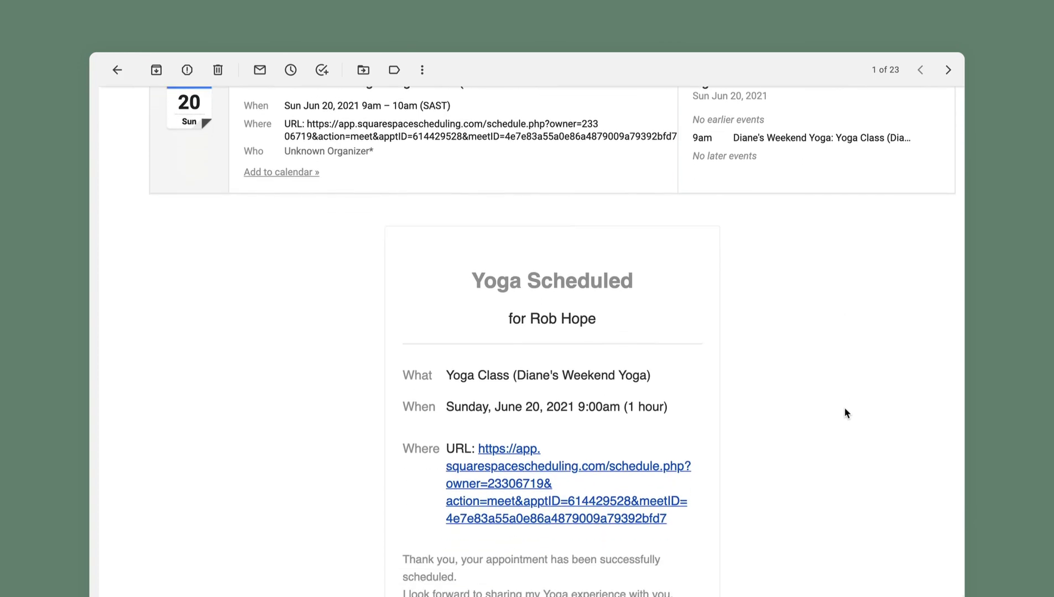